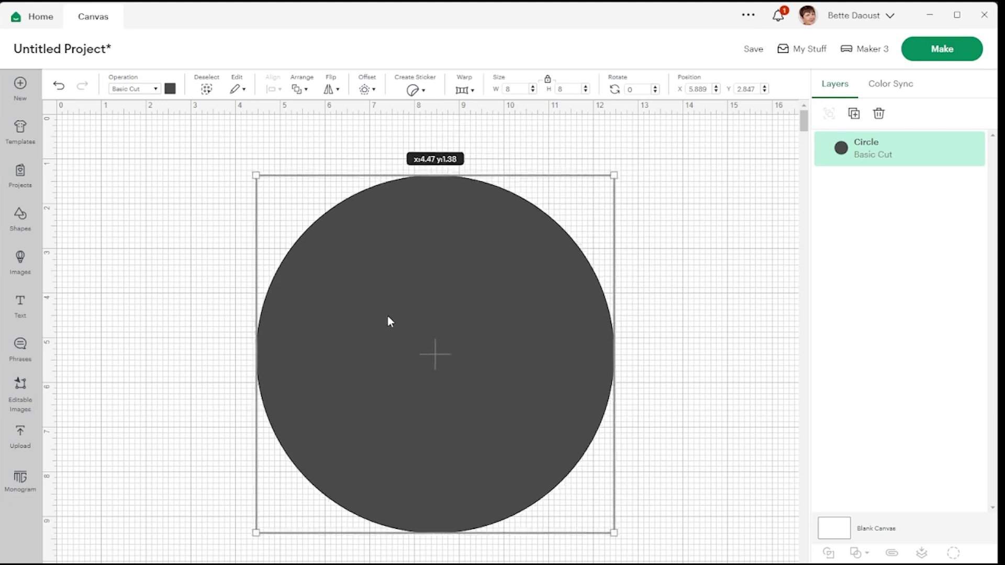
Recolor the 8-inch circle with the light yellow material color.
{"action": "left_click", "coordinate": [171, 90]}
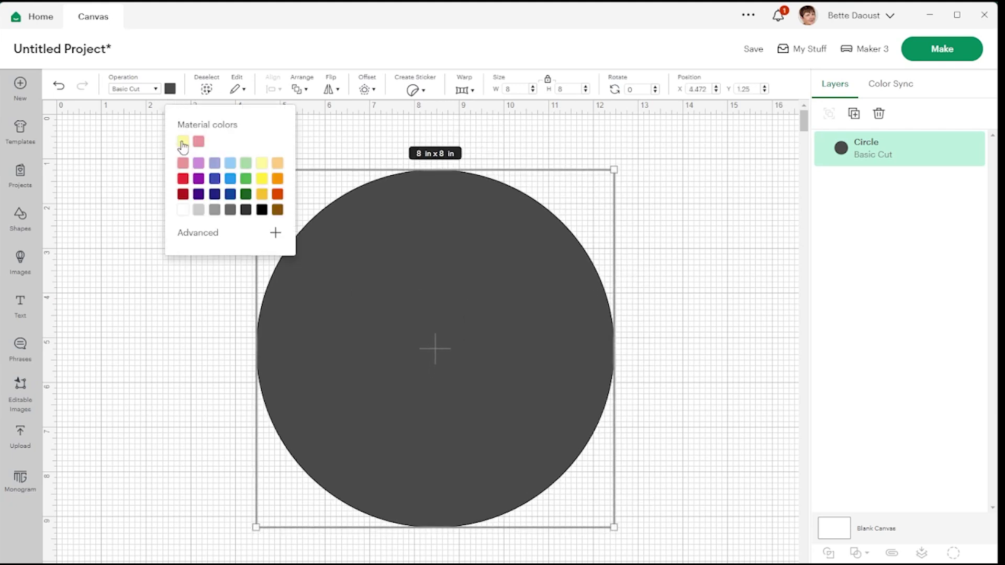
{"action": "left_click", "coordinate": [183, 142]}
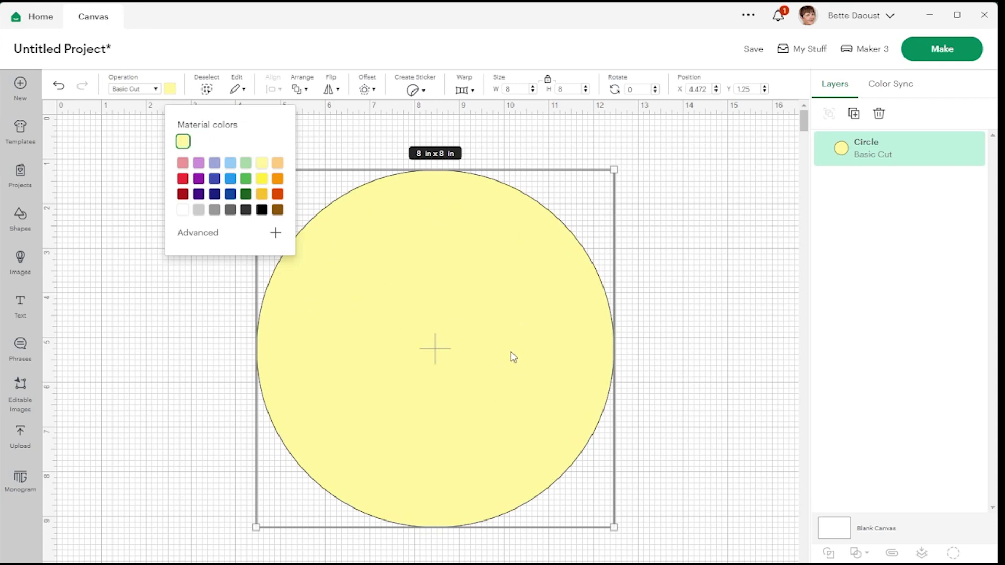
Duplicate the yellow circle and set the copy's width to 7 in with proportions locked.
{"action": "left_click", "coordinate": [854, 114]}
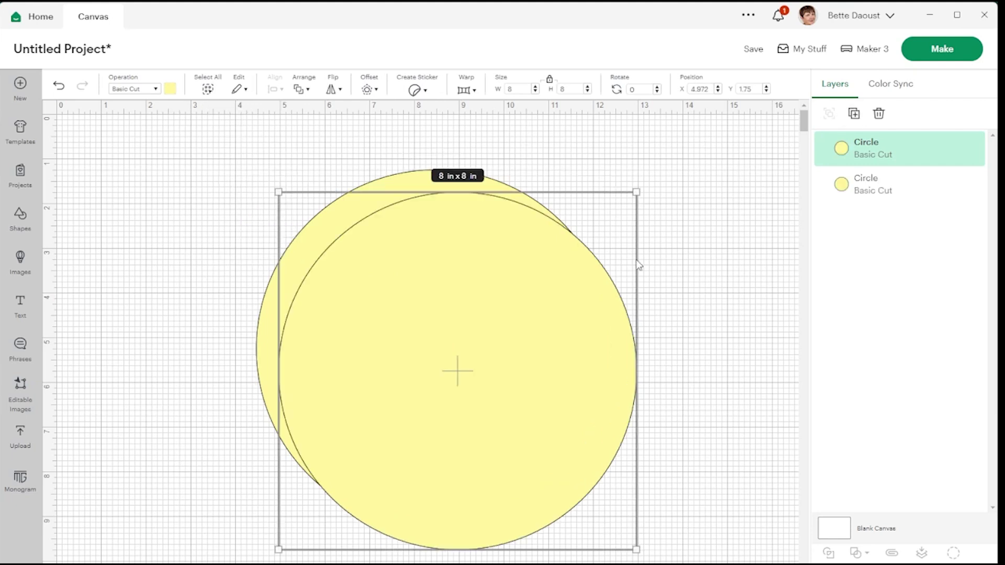
{"action": "left_click", "coordinate": [519, 88]}
{"action": "key", "text": "Return"}
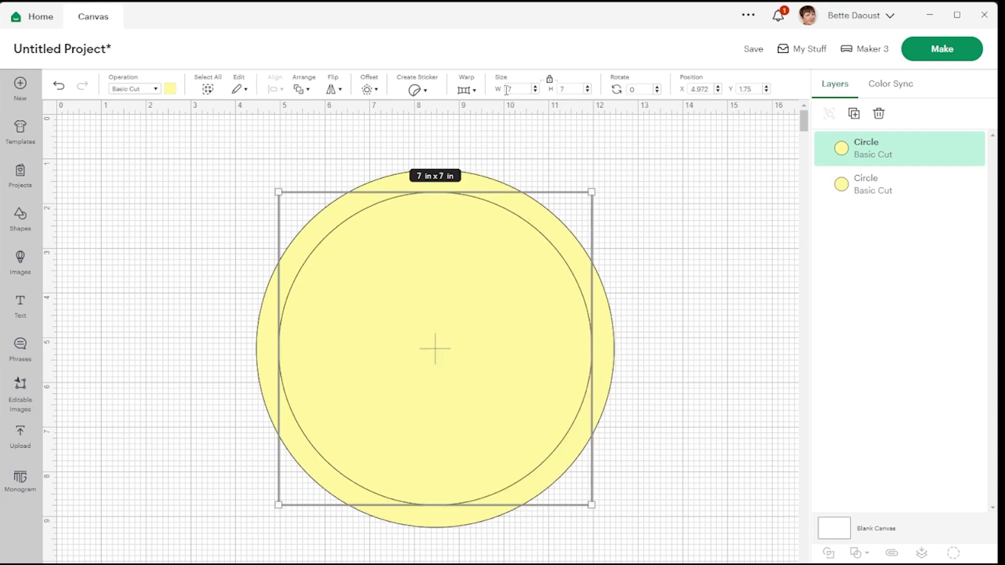
Center the two circles on each other and slice the smaller one out of the larger one.
{"action": "left_click", "coordinate": [137, 208]}
{"action": "left_click_drag", "start_coordinate": [143, 143], "coordinate": [661, 555]}
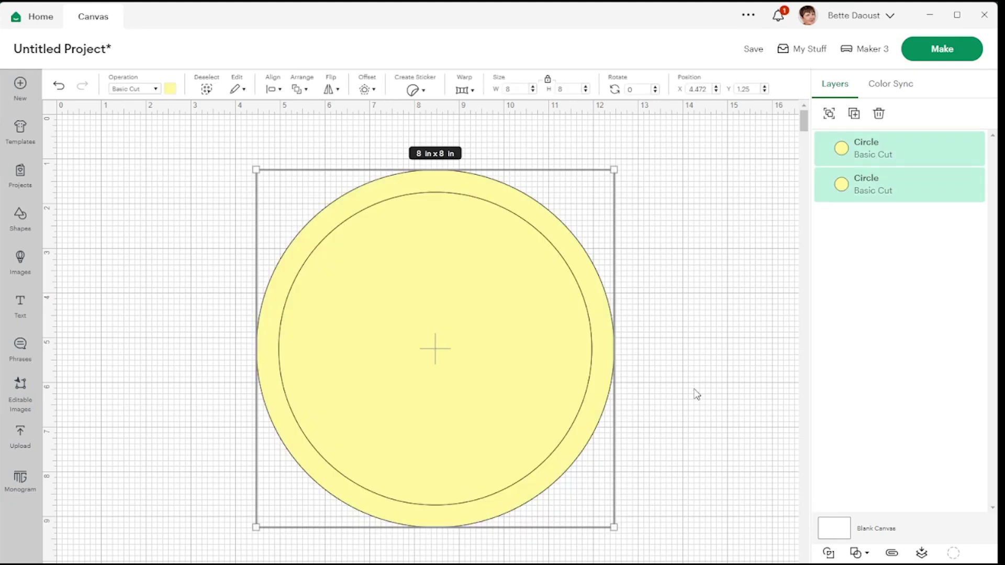
{"action": "left_click", "coordinate": [272, 90]}
{"action": "left_click", "coordinate": [297, 262]}
{"action": "left_click", "coordinate": [829, 554]}
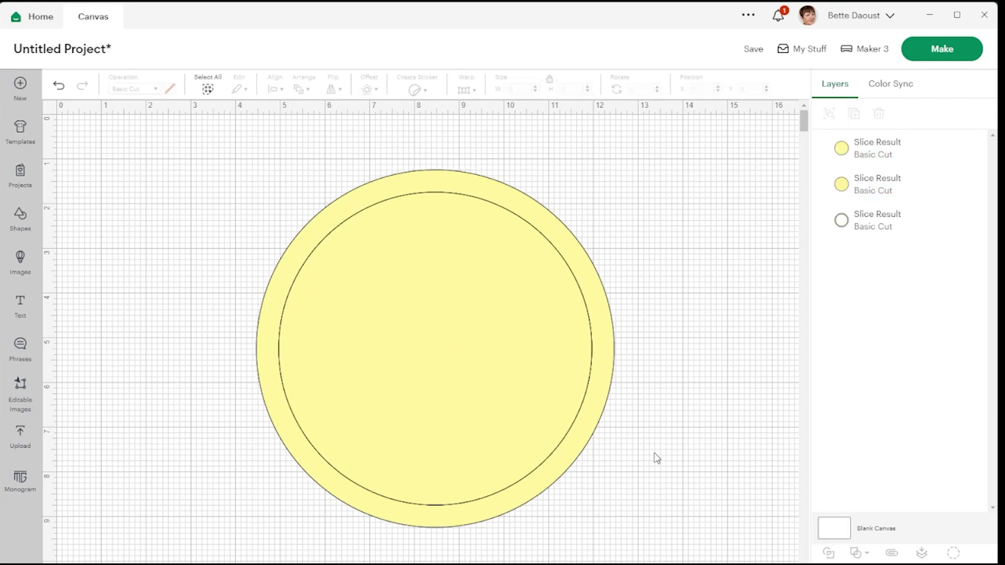
Delete the two inner circle pieces left by the slice, keeping only the yellow ring.
{"action": "left_click", "coordinate": [446, 339]}
{"action": "key", "text": "Delete"}
{"action": "left_click", "coordinate": [444, 338]}
{"action": "key", "text": "Delete"}
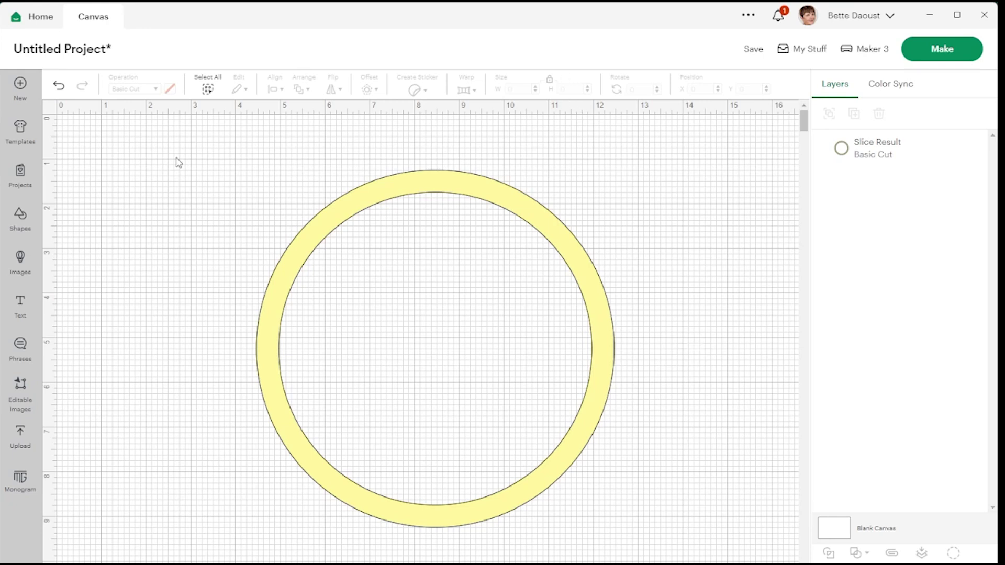
Add a square shape and move it over the upper-left part of the yellow ring.
{"action": "left_click", "coordinate": [20, 227]}
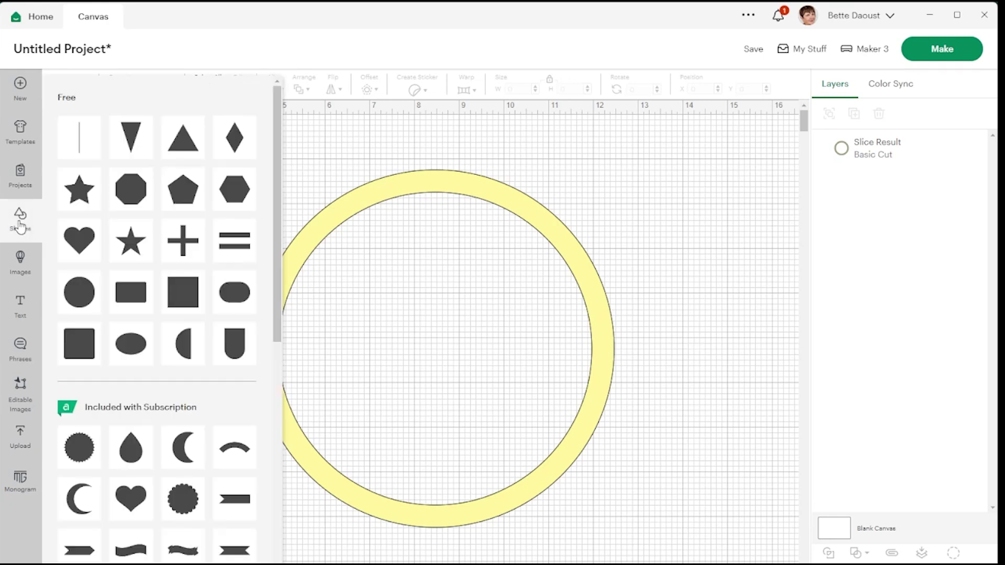
{"action": "left_click", "coordinate": [178, 295]}
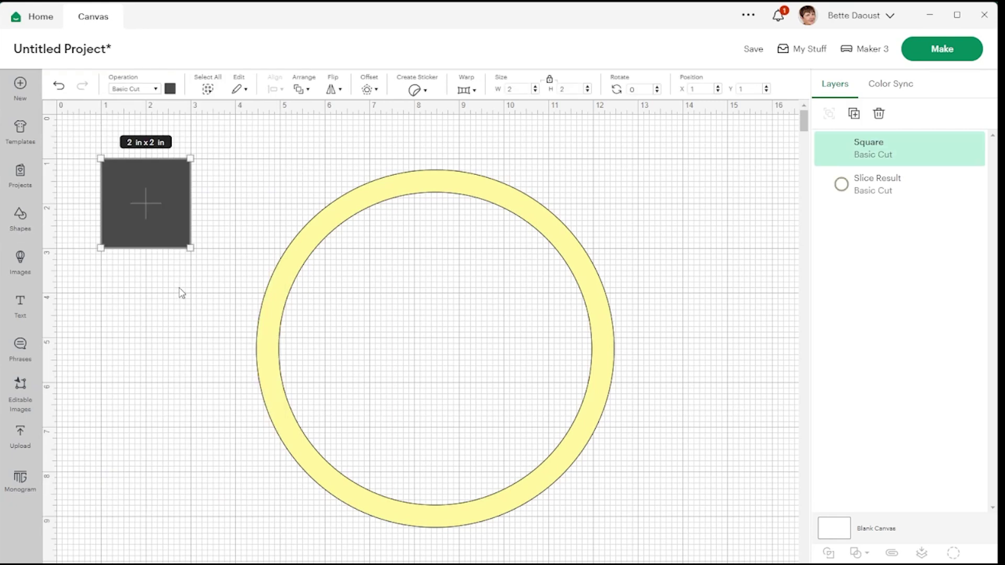
{"action": "left_click_drag", "start_coordinate": [159, 193], "coordinate": [359, 277]}
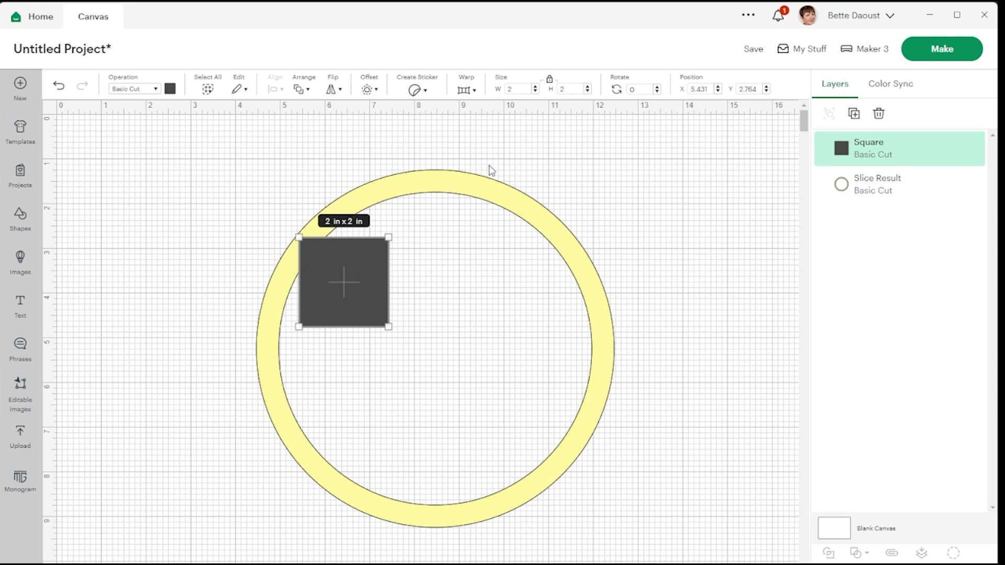
Unlock the square's proportions and set its width to 0.25 in.
{"action": "left_click", "coordinate": [514, 90]}
{"action": "left_click", "coordinate": [552, 84]}
{"action": "left_click", "coordinate": [510, 89]}
{"action": "type", "text": ".25"}
{"action": "key", "text": "Return"}
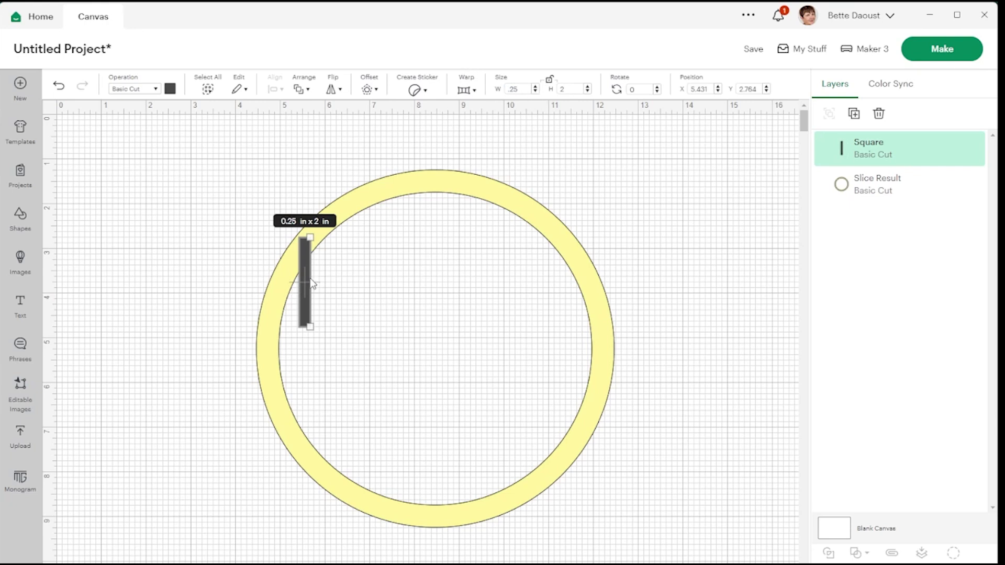
Move the narrow bar to the top center of the ring and set its height to 6.5 in.
{"action": "left_click_drag", "start_coordinate": [306, 285], "coordinate": [437, 226]}
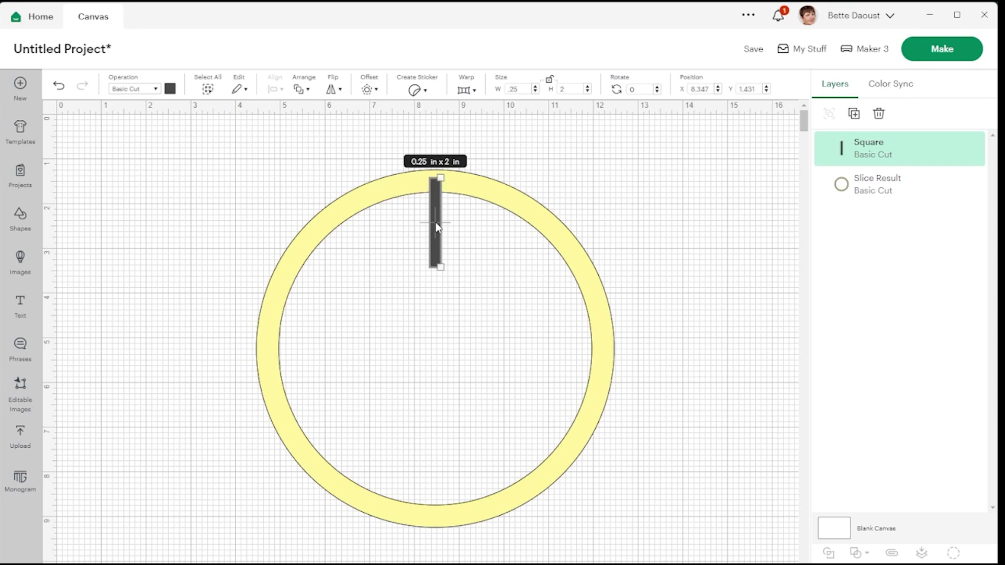
{"action": "double_click", "coordinate": [565, 91]}
{"action": "key", "text": "Return"}
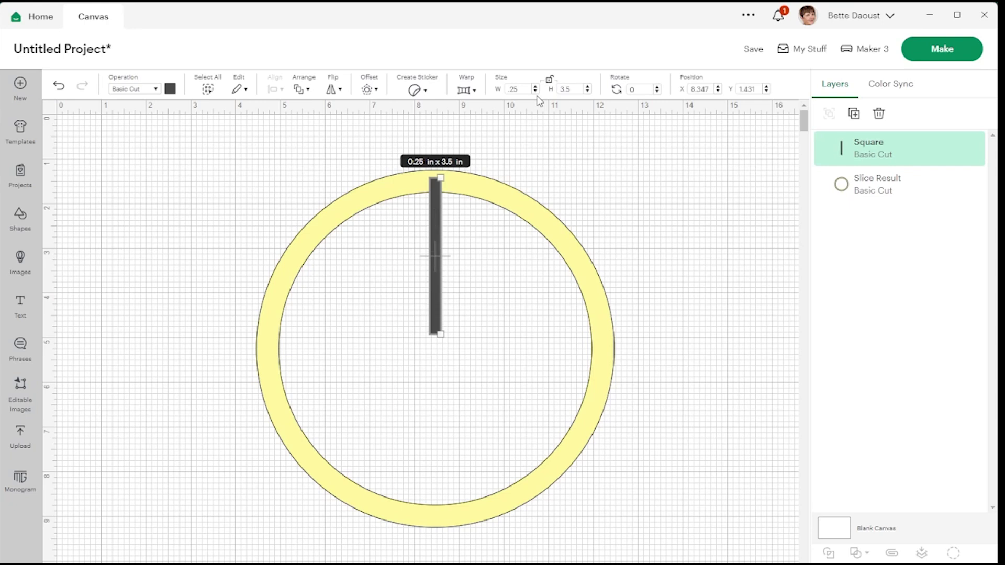
{"action": "double_click", "coordinate": [577, 89]}
{"action": "type", "text": "6.5"}
{"action": "key", "text": "Return"}
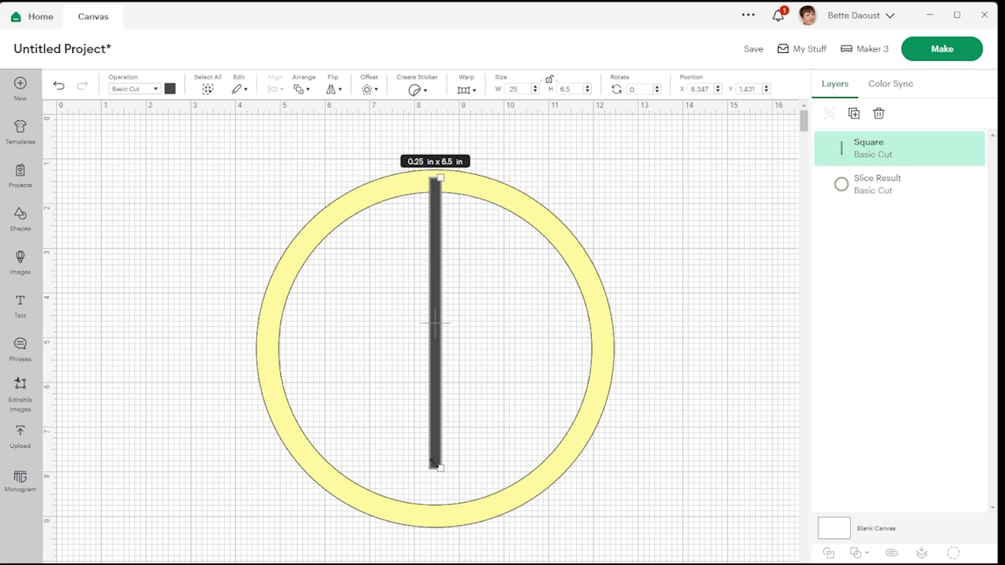
Stretch the bar down to the ring's lower band, about 7.65 in tall, and set its width to 0.25 in.
{"action": "left_click_drag", "start_coordinate": [437, 471], "coordinate": [440, 520]}
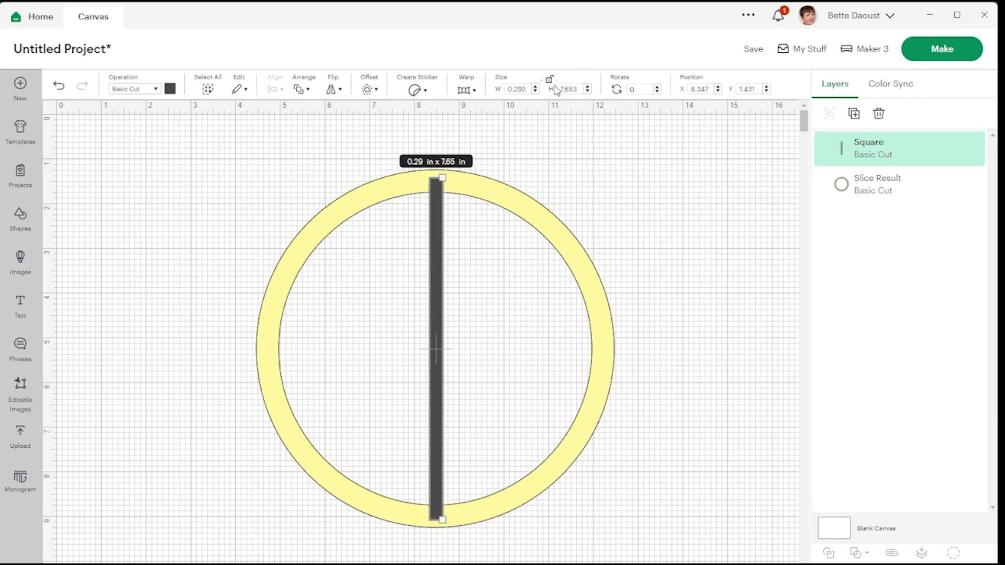
{"action": "left_click_drag", "start_coordinate": [524, 92], "coordinate": [510, 94]}
{"action": "type", "text": "0."}
{"action": "key", "text": "Return"}
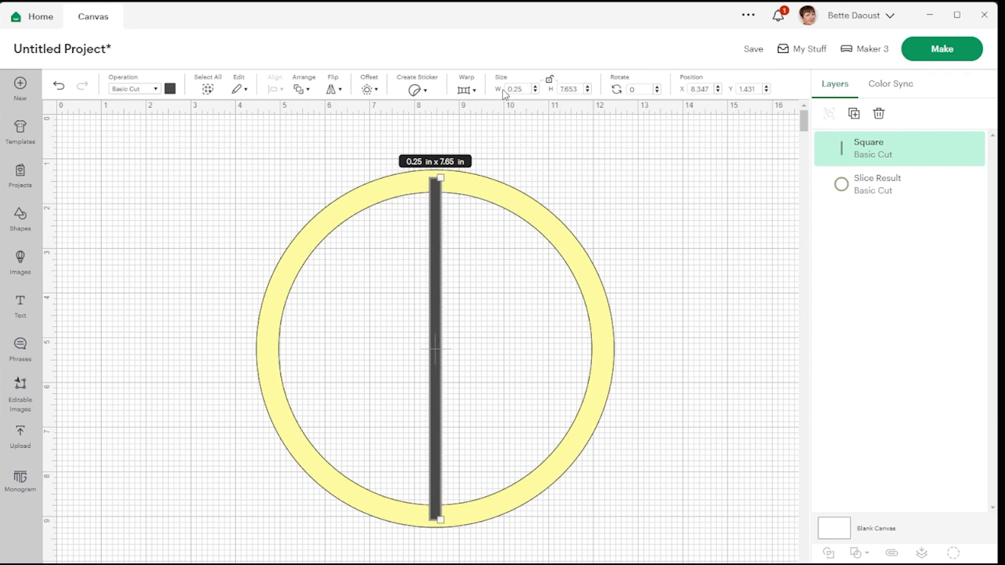
Set the bar's height to 7.5 in and lock its proportions again.
{"action": "double_click", "coordinate": [568, 89]}
{"action": "type", "text": "7"}
{"action": "key", "text": "Return"}
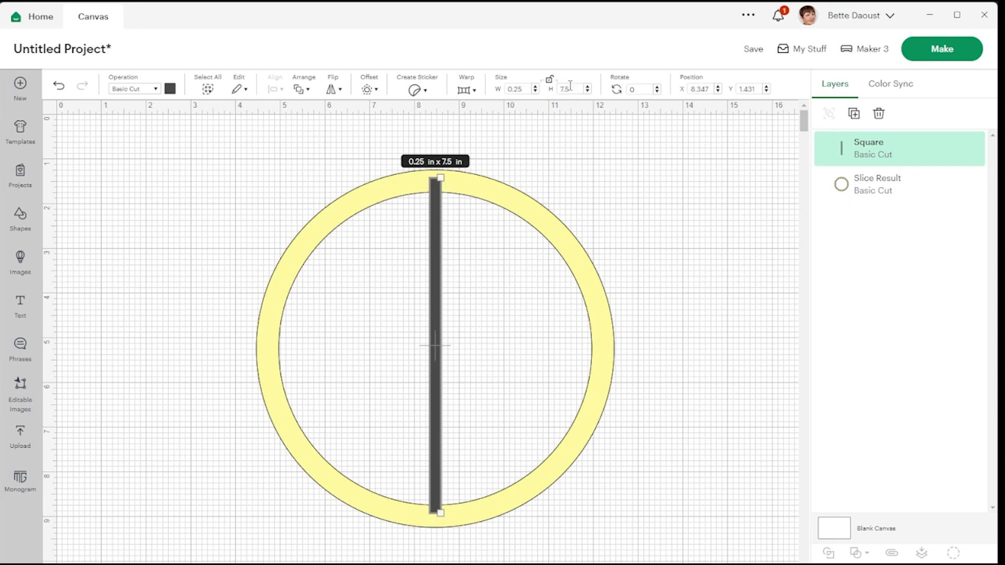
{"action": "left_click", "coordinate": [549, 79]}
Center the bar and the ring on each other, leaving both deselected.
{"action": "left_click_drag", "start_coordinate": [188, 187], "coordinate": [585, 522]}
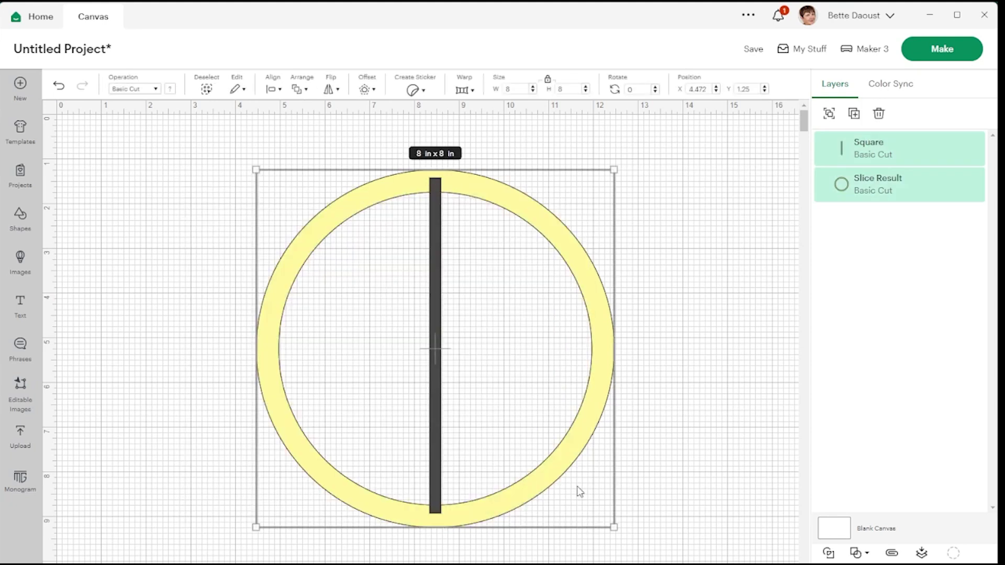
{"action": "left_click", "coordinate": [271, 89]}
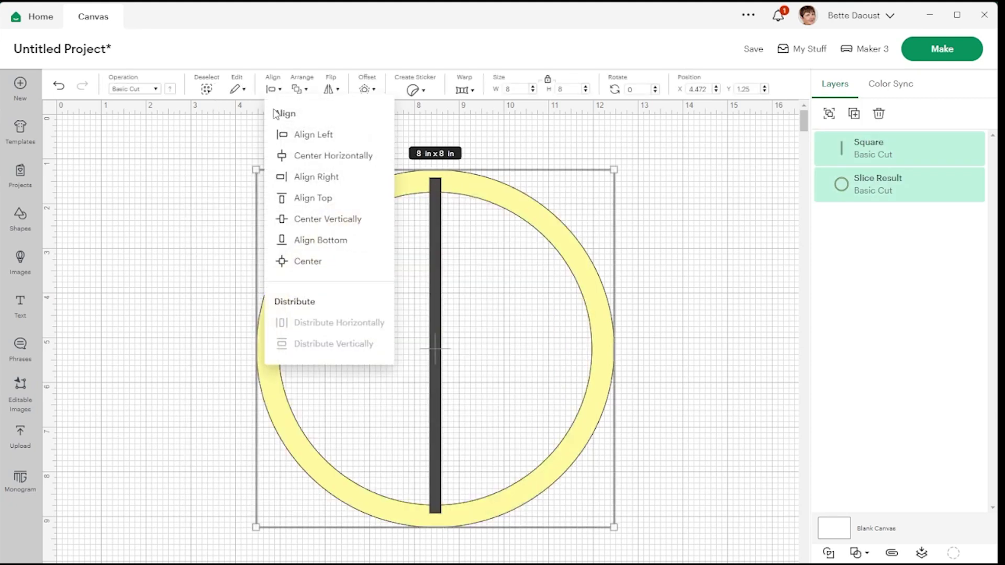
{"action": "left_click", "coordinate": [296, 270]}
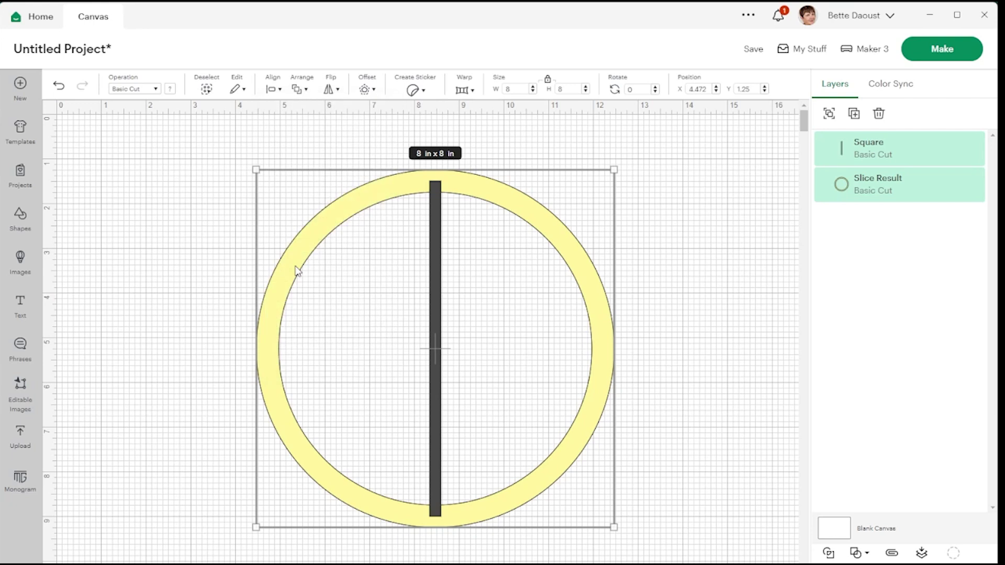
{"action": "left_click", "coordinate": [146, 320]}
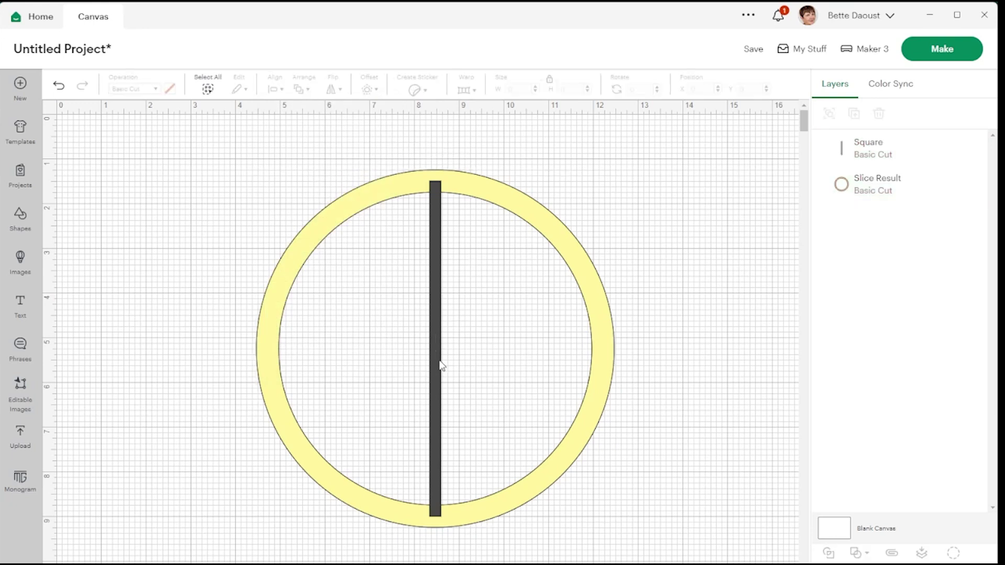
Duplicate the center bar into six copies spaced side by side across the right half of the ring.
{"action": "left_click_drag", "start_coordinate": [440, 365], "coordinate": [581, 361]}
{"action": "key", "text": "ctrl+d"}
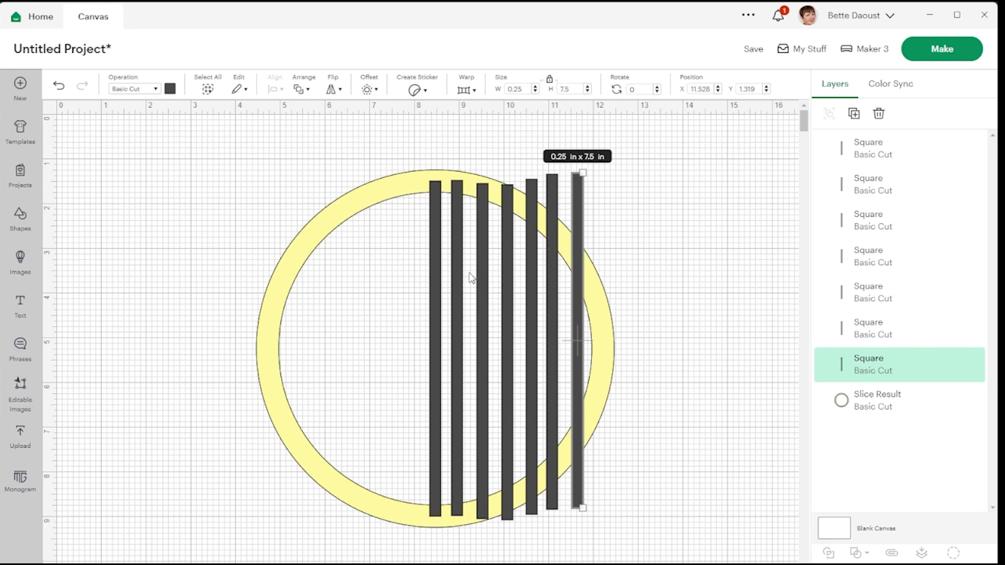
Shift the third bar from the left slightly up and left so its ends sit within the ring's band.
{"action": "left_click_drag", "start_coordinate": [487, 396], "coordinate": [487, 393]}
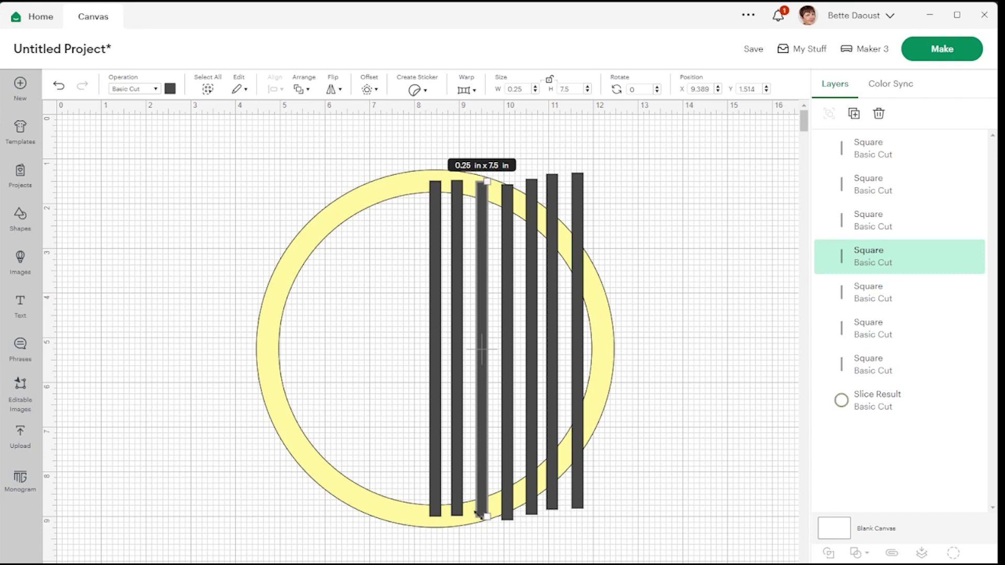
{"action": "left_click", "coordinate": [506, 517]}
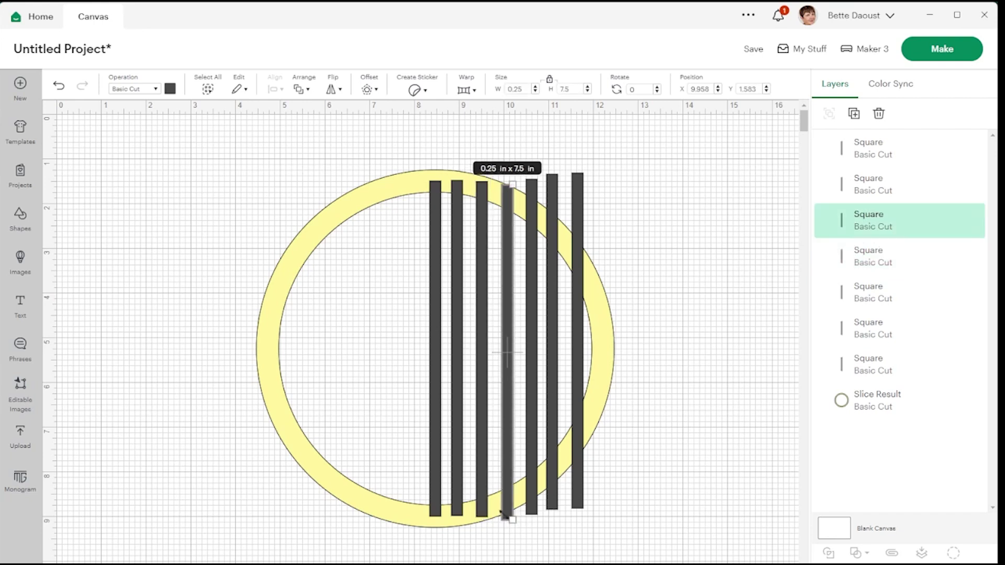
{"action": "left_click", "coordinate": [480, 501]}
{"action": "left_click_drag", "start_coordinate": [480, 504], "coordinate": [477, 499]}
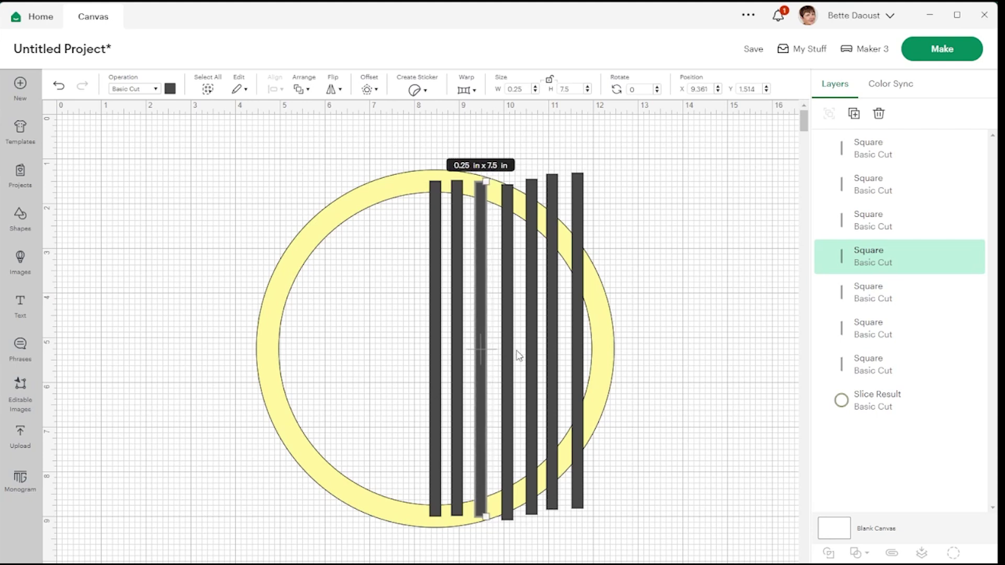
Set the fourth bar's height to 7 in and move it slightly down and closer to the third bar.
{"action": "left_click", "coordinate": [504, 199]}
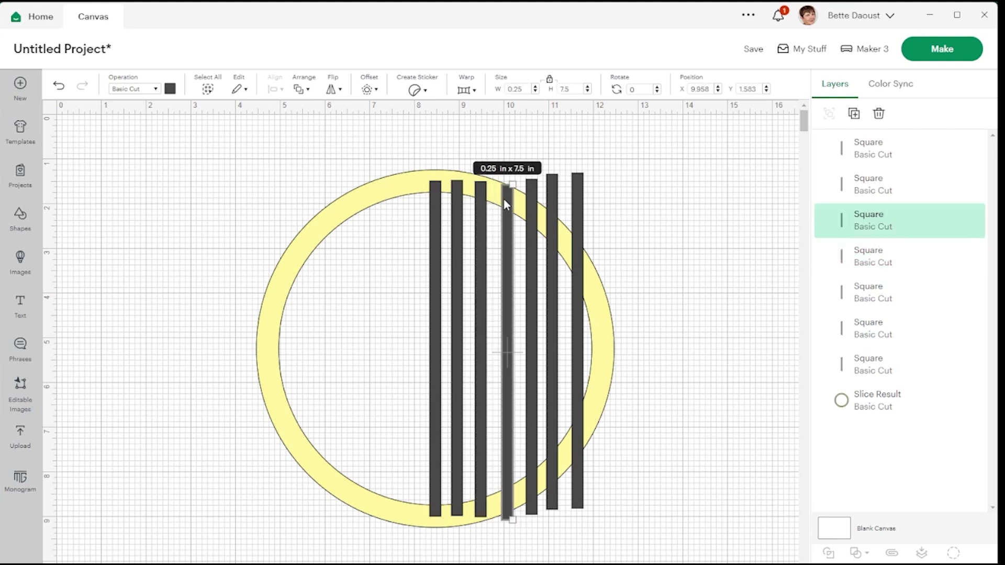
{"action": "left_click", "coordinate": [578, 90]}
{"action": "type", "text": "7"}
{"action": "key", "text": "Return"}
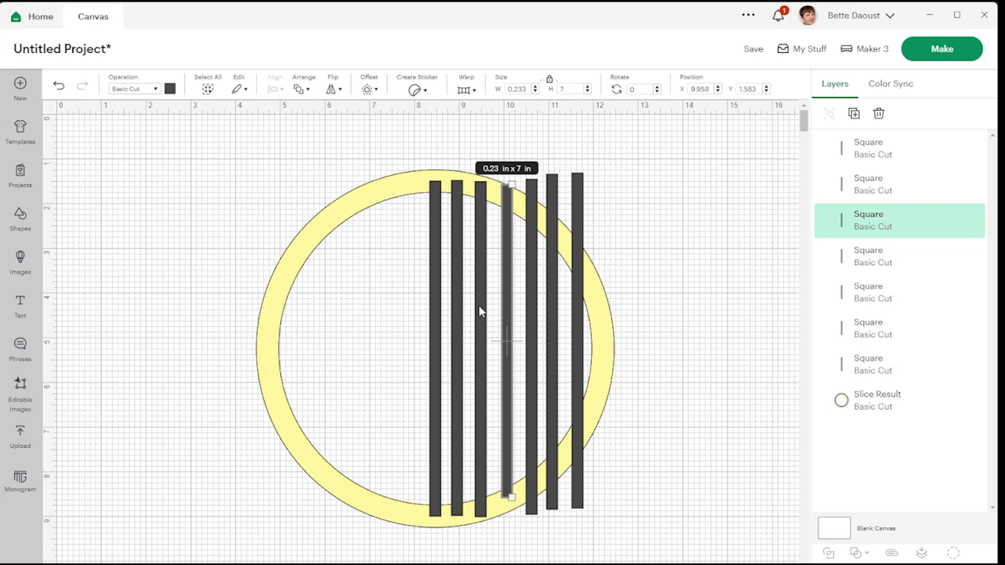
{"action": "left_click_drag", "start_coordinate": [506, 318], "coordinate": [501, 326]}
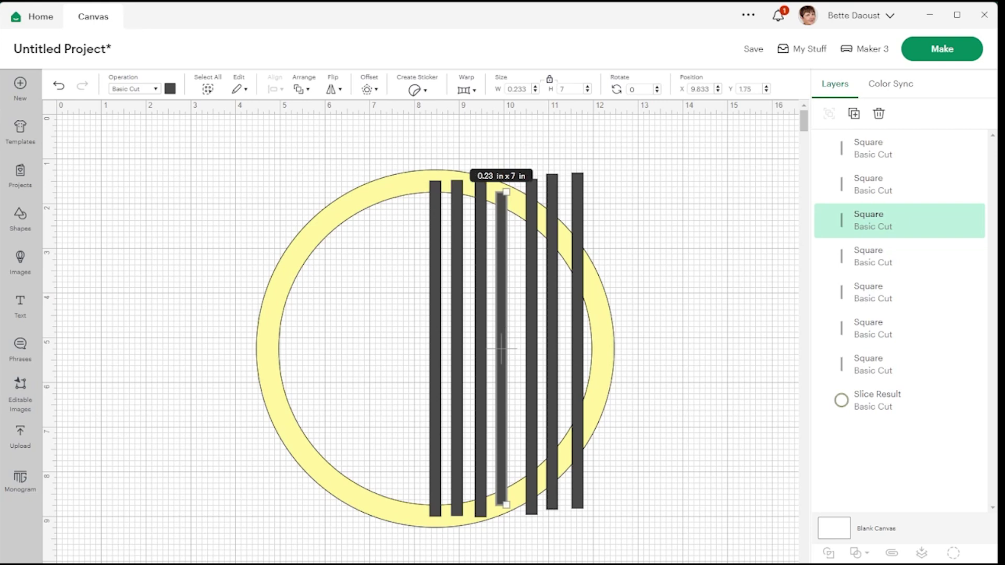
Nudge the fourth bar slightly right and, with its proportions unlocked, set its width to 0.25 in.
{"action": "scroll", "coordinate": [501, 349], "scroll_direction": "up", "scroll_amount": 2}
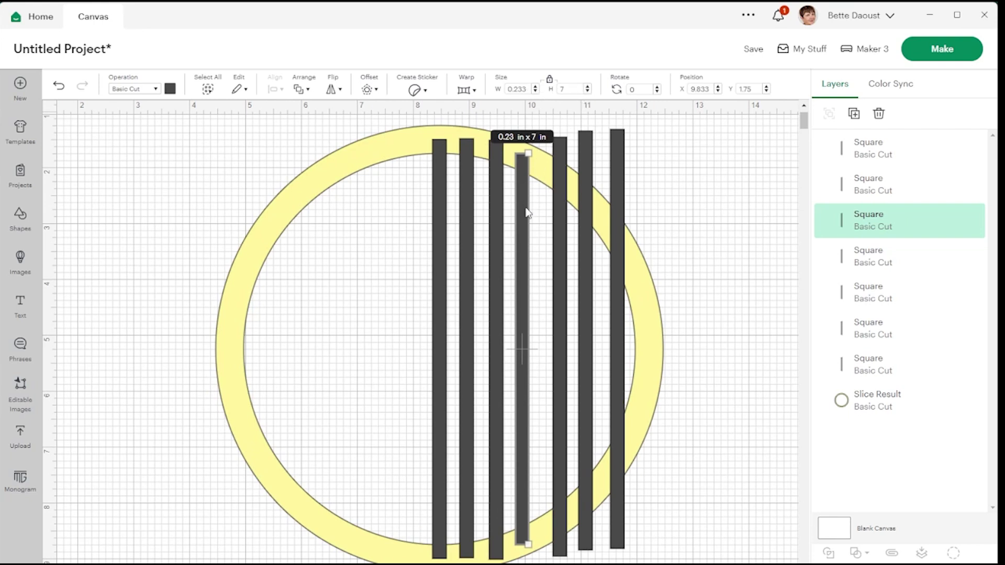
{"action": "left_click", "coordinate": [558, 185]}
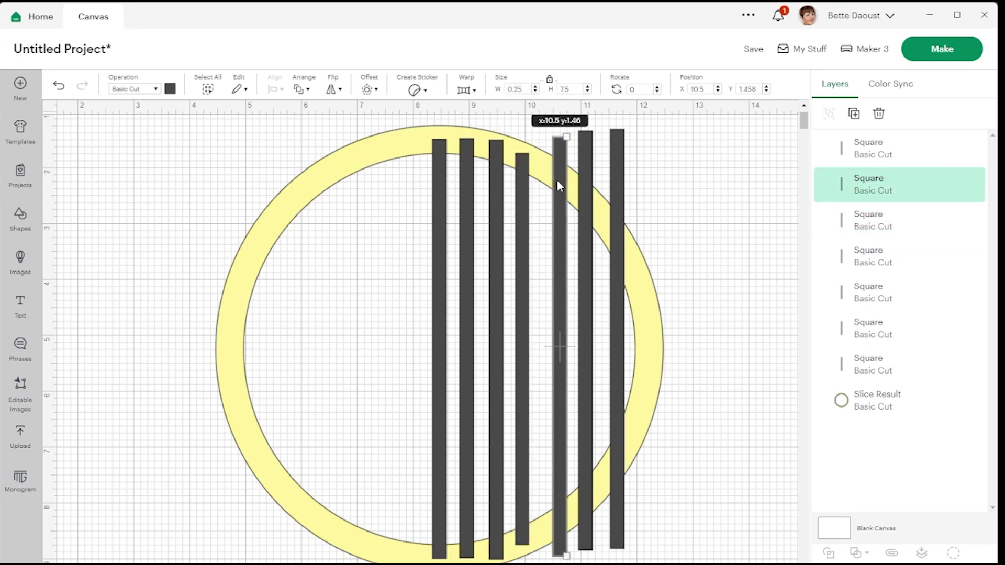
{"action": "left_click", "coordinate": [521, 205]}
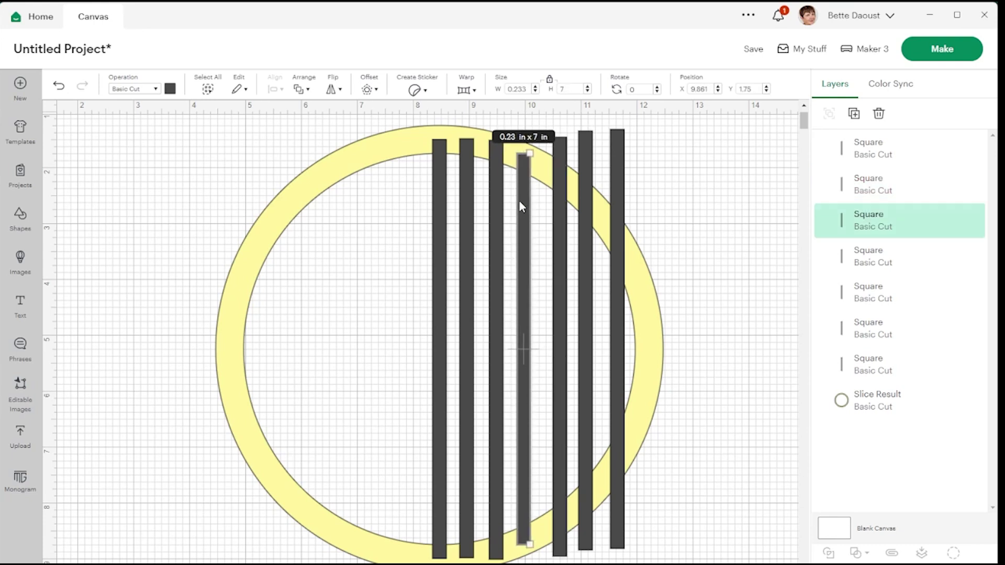
{"action": "left_click", "coordinate": [549, 81]}
{"action": "left_click", "coordinate": [517, 89]}
{"action": "type", "text": ".25"}
{"action": "key", "text": "Return"}
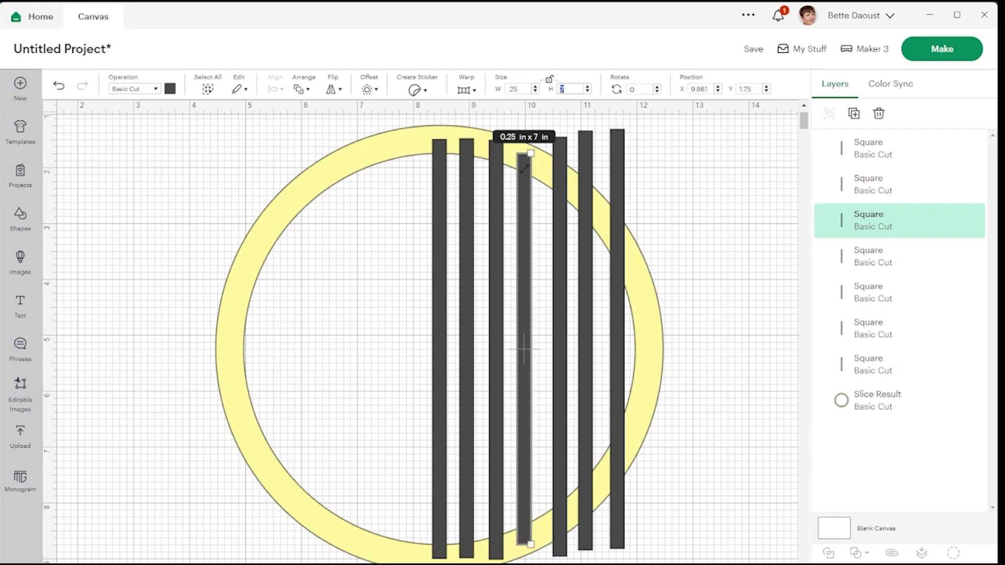
Move the fifth bar down and closer to the fourth, and shorten it to about 6.43 in tall.
{"action": "left_click", "coordinate": [561, 230]}
{"action": "left_click_drag", "start_coordinate": [561, 230], "coordinate": [553, 257]}
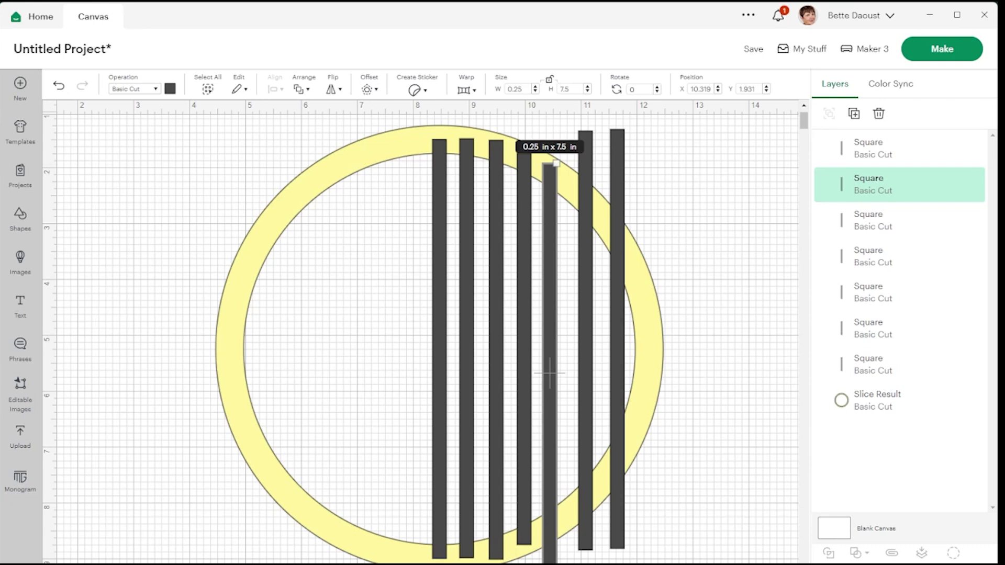
{"action": "left_click_drag", "start_coordinate": [556, 563], "coordinate": [556, 527]}
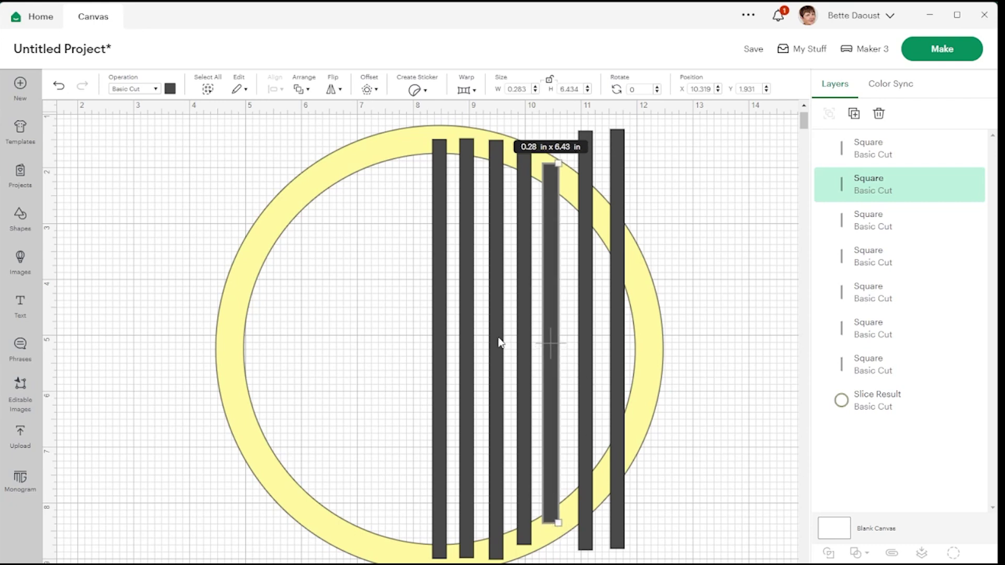
Set the fifth bar's width to 0.25 in, keeping its proportions unlocked.
{"action": "left_click", "coordinate": [530, 89]}
{"action": "type", "text": ".25"}
{"action": "key", "text": "Return"}
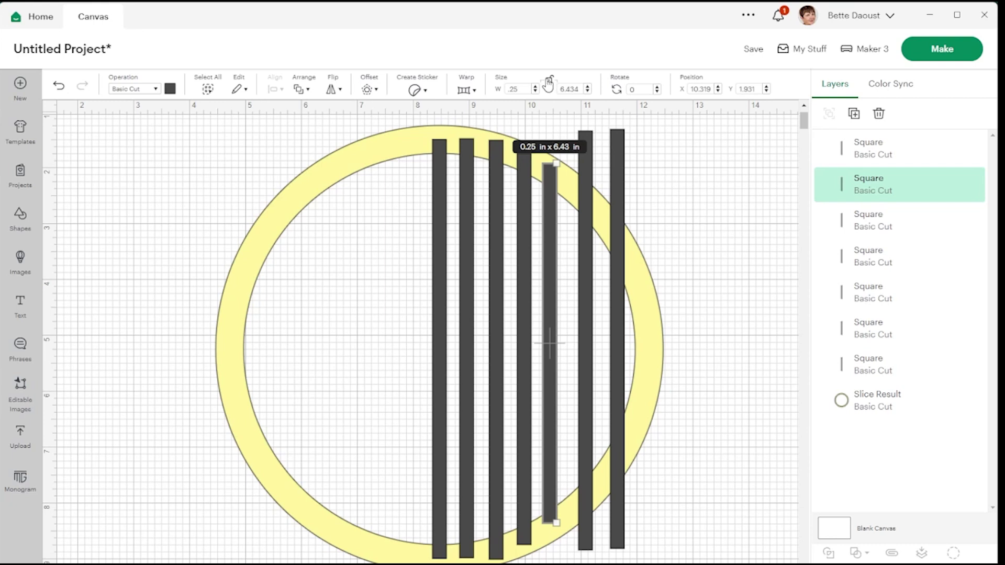
Move the sixth bar closer to the fifth and stretch it upward to about 8.83 in tall.
{"action": "left_click_drag", "start_coordinate": [582, 281], "coordinate": [570, 336]}
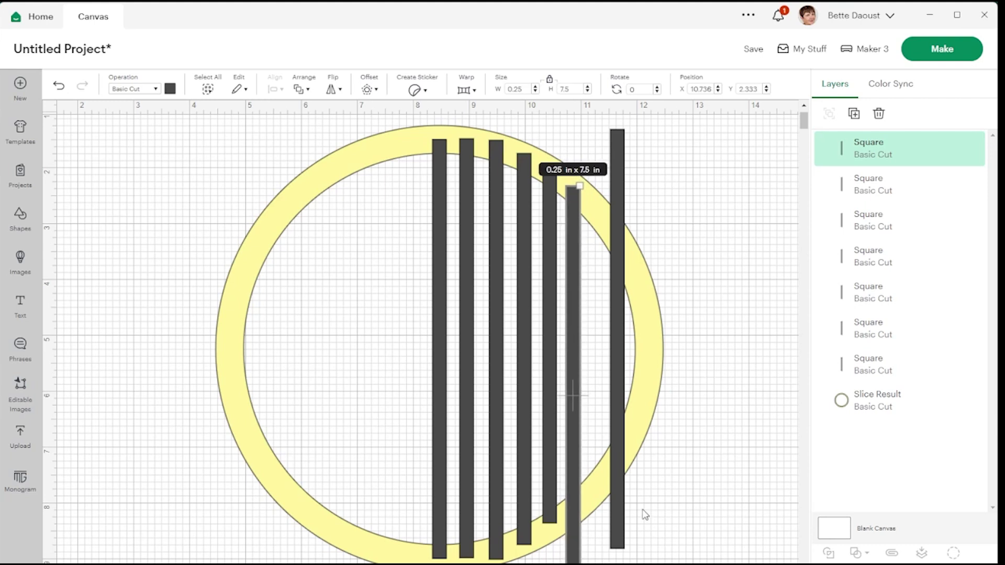
{"action": "left_click_drag", "start_coordinate": [577, 407], "coordinate": [578, 366]}
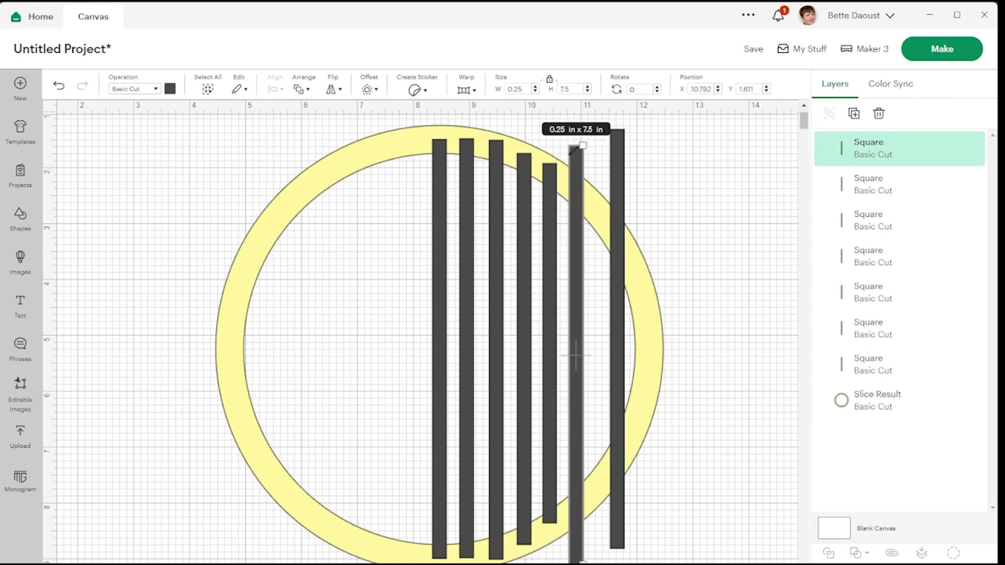
{"action": "left_click_drag", "start_coordinate": [574, 164], "coordinate": [576, 147]}
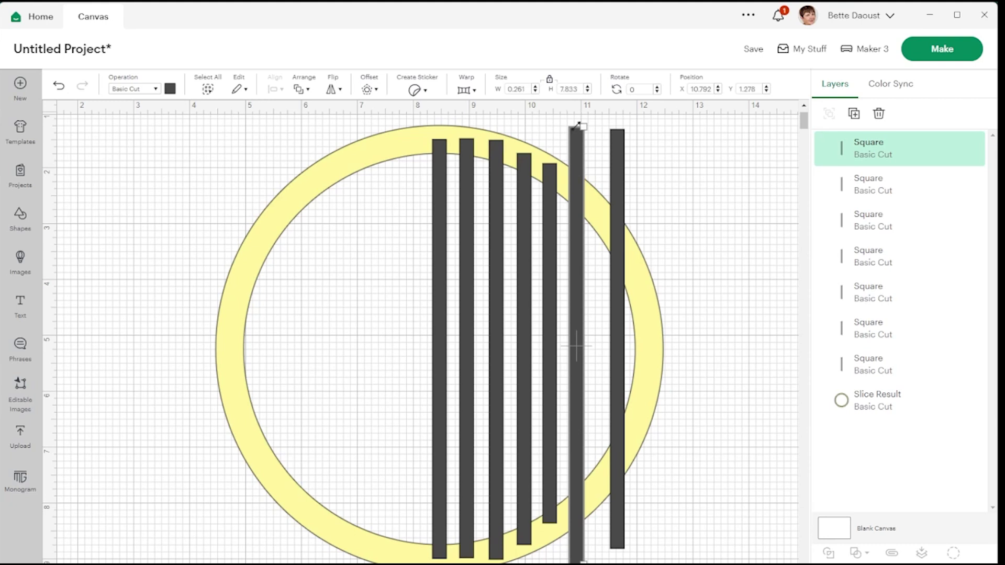
{"action": "left_click_drag", "start_coordinate": [576, 126], "coordinate": [576, 73]}
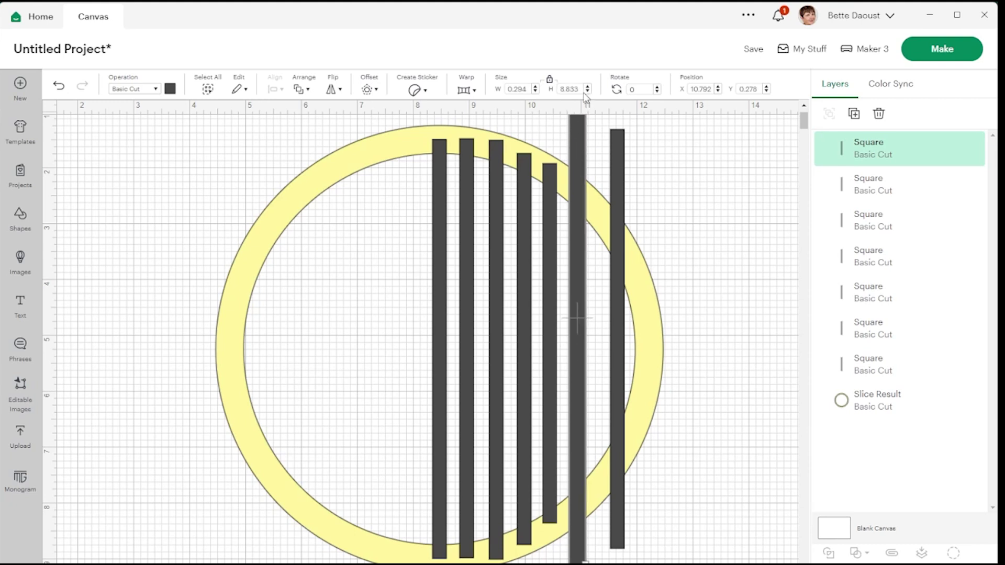
With its proportions unlocked, size the sixth bar to 0.25 in by 6 in and move it down beside the fifth bar.
{"action": "left_click", "coordinate": [548, 82]}
{"action": "left_click", "coordinate": [531, 89]}
{"action": "type", "text": ".25"}
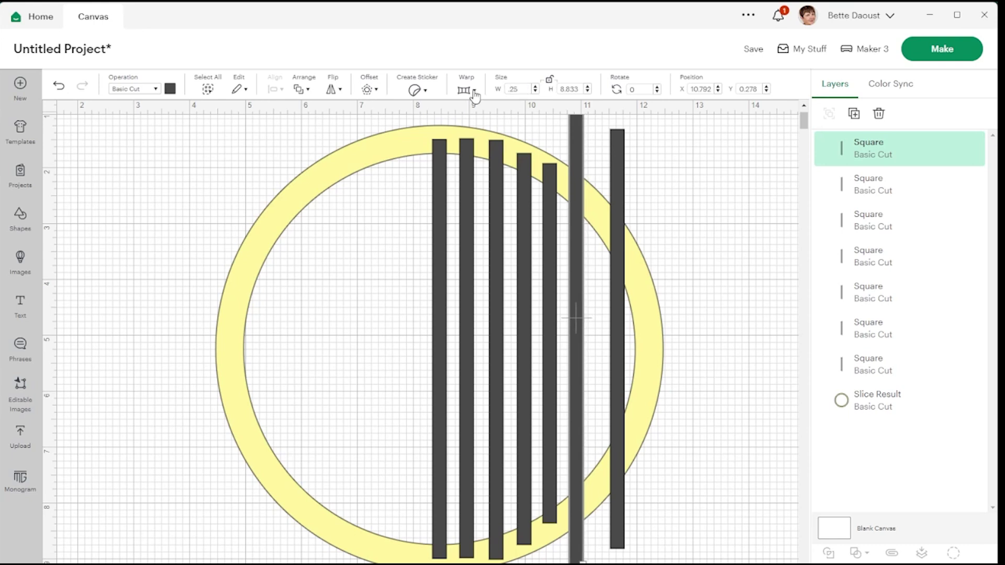
{"action": "left_click", "coordinate": [579, 89]}
{"action": "type", "text": "6"}
{"action": "key", "text": "Return"}
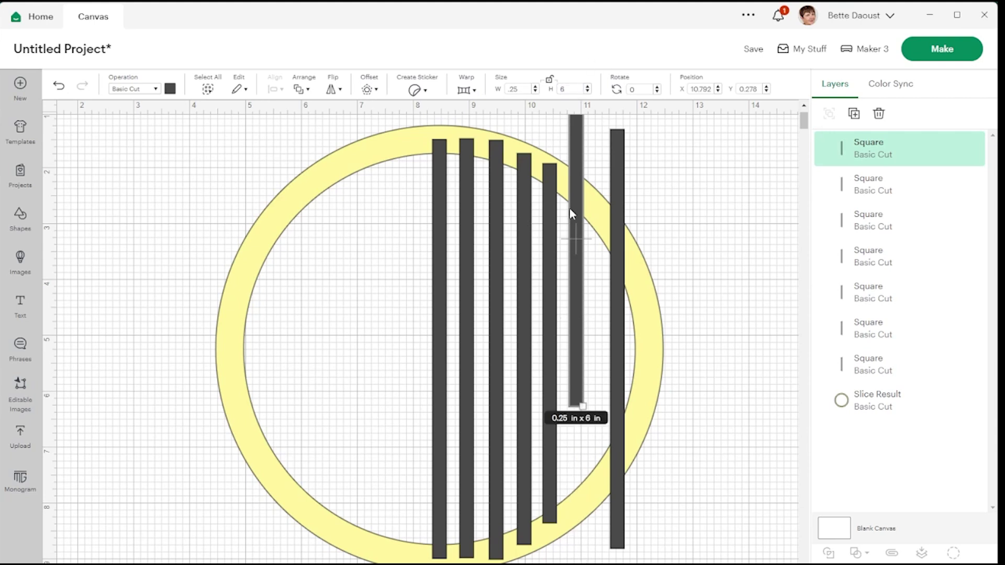
{"action": "left_click_drag", "start_coordinate": [570, 209], "coordinate": [568, 317]}
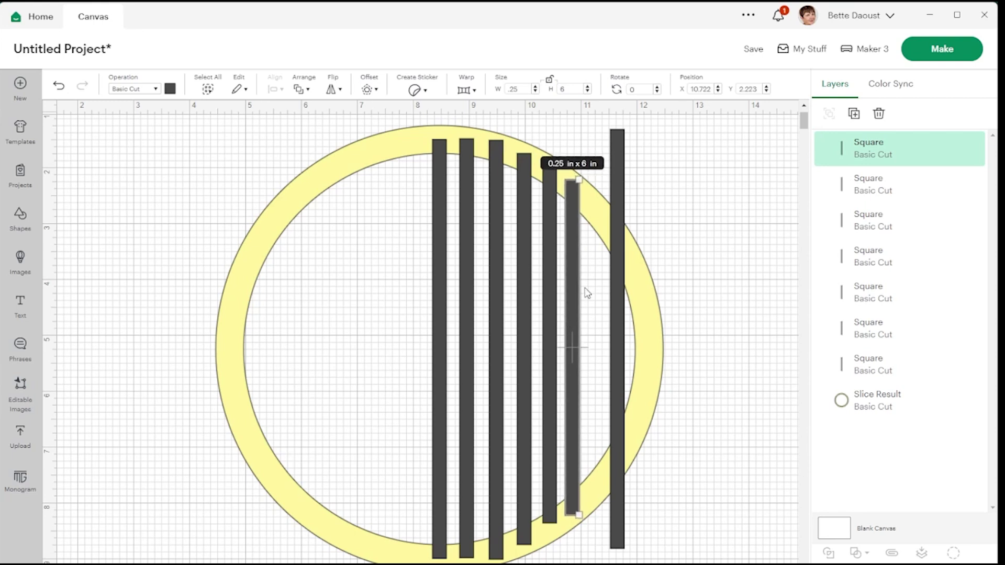
Move the seventh bar down and closer to the sixth, unlock its proportions and set its height to 5.5 in.
{"action": "left_click_drag", "start_coordinate": [614, 266], "coordinate": [595, 340]}
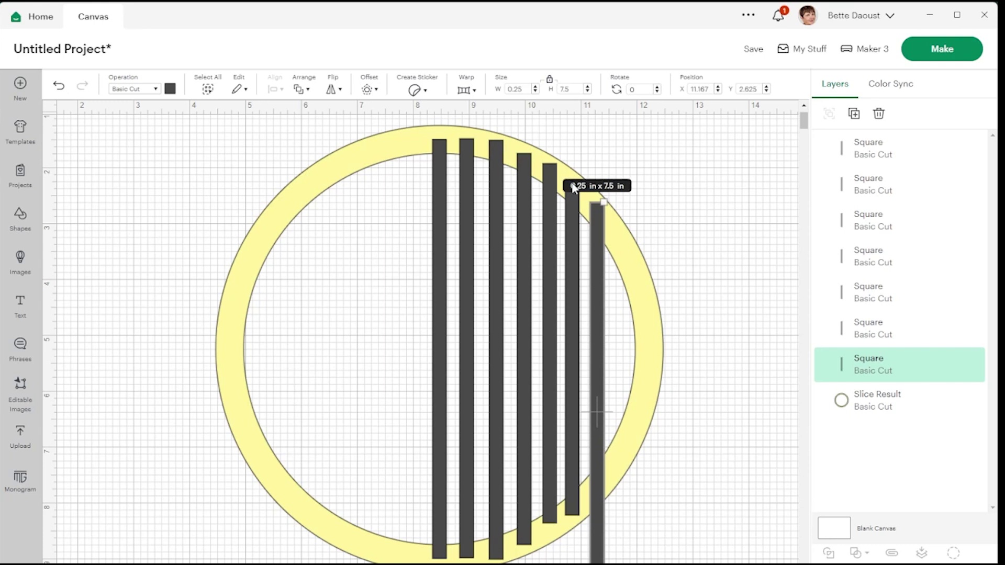
{"action": "left_click", "coordinate": [550, 79]}
{"action": "left_click", "coordinate": [562, 89]}
{"action": "type", "text": "5.5"}
{"action": "key", "text": "Return"}
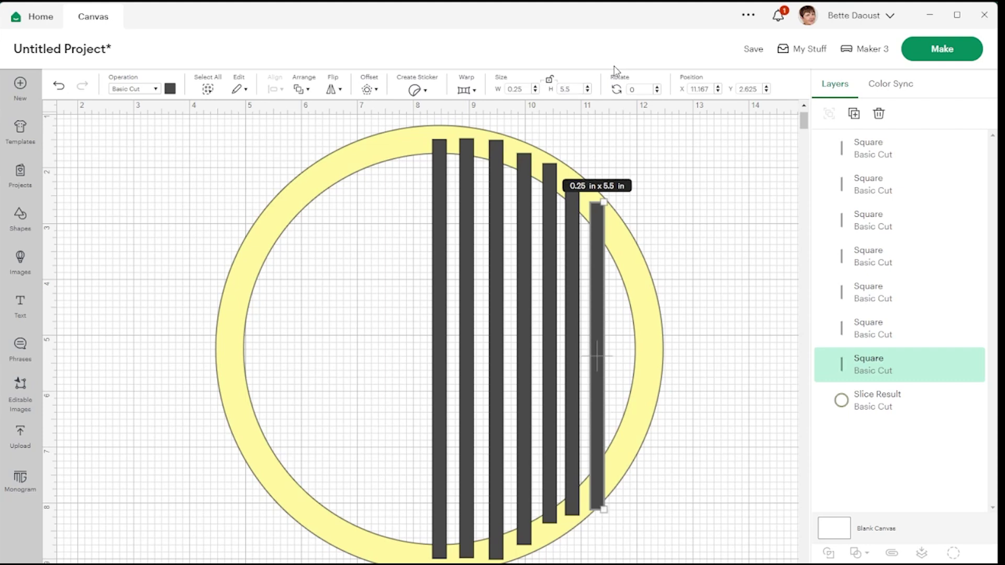
Set the seventh bar's height to 5 in and move it slightly down and away from the sixth bar.
{"action": "left_click", "coordinate": [570, 90]}
{"action": "type", "text": "5"}
{"action": "key", "text": "Return"}
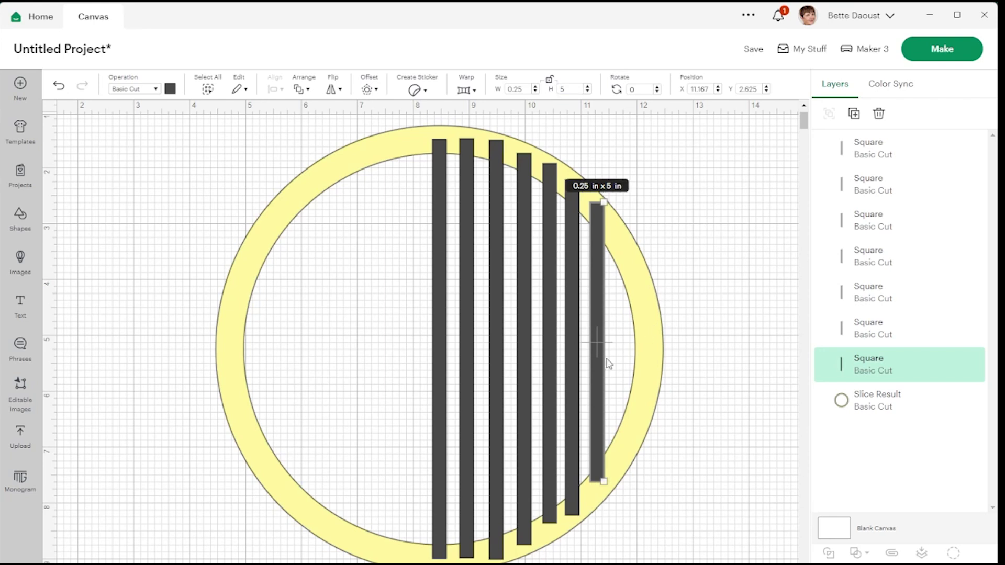
{"action": "left_click_drag", "start_coordinate": [600, 383], "coordinate": [617, 410]}
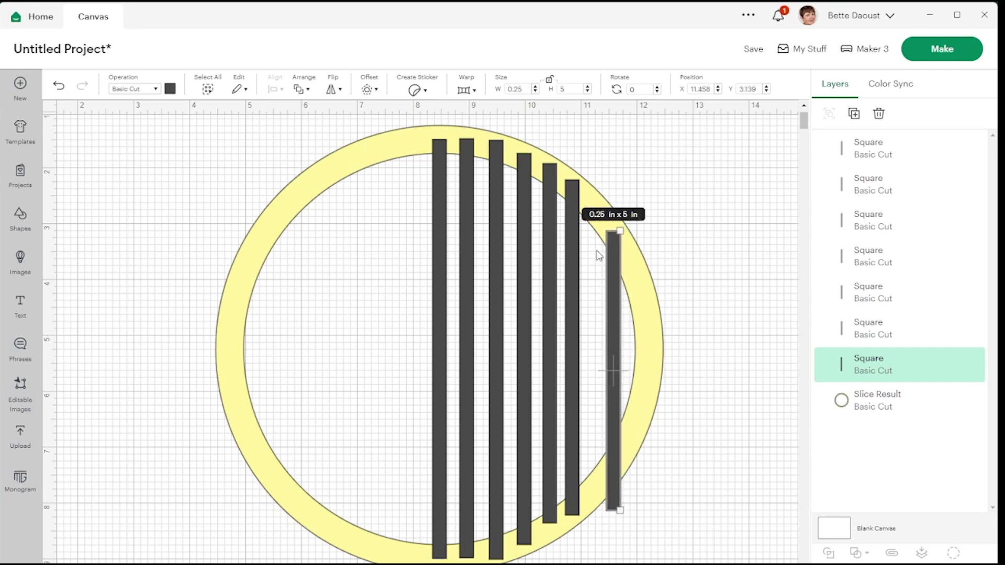
Shorten the seventh bar to 4.5 in and finally to 4.25 in tall.
{"action": "left_click_drag", "start_coordinate": [567, 89], "coordinate": [547, 95]}
{"action": "key", "text": "Return"}
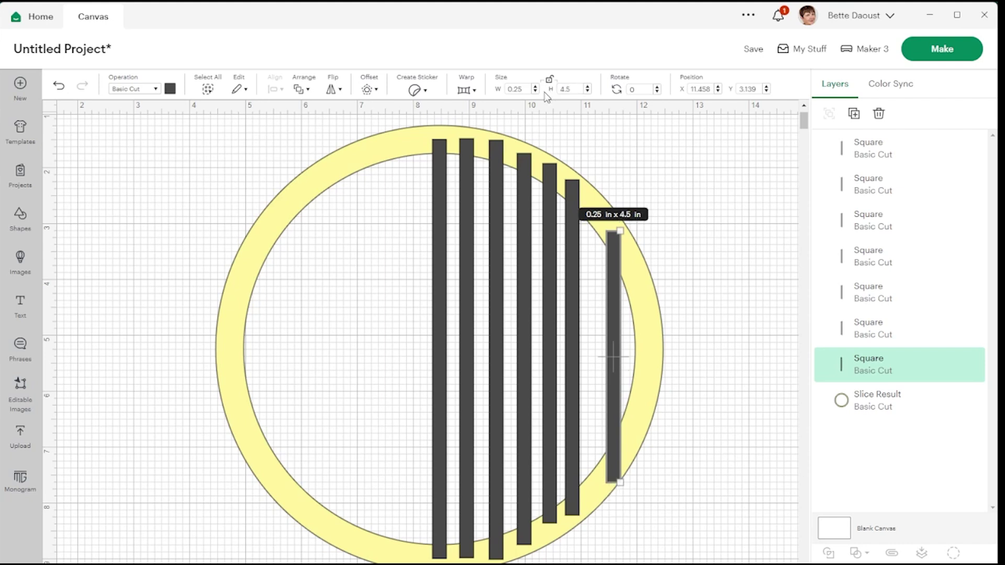
{"action": "left_click_drag", "start_coordinate": [577, 90], "coordinate": [553, 96]}
{"action": "type", "text": "4.25"}
{"action": "key", "text": "Return"}
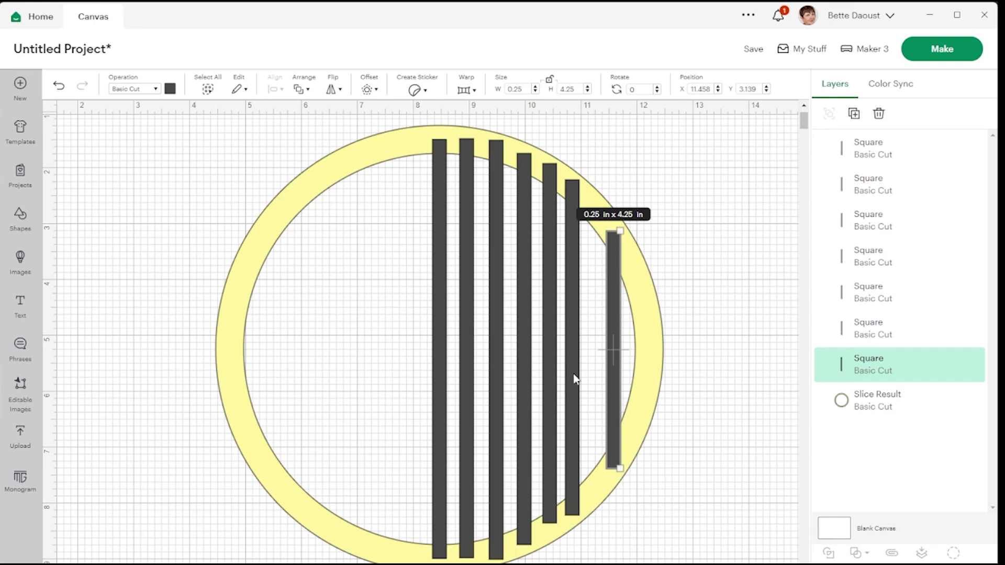
{"action": "left_click", "coordinate": [549, 79]}
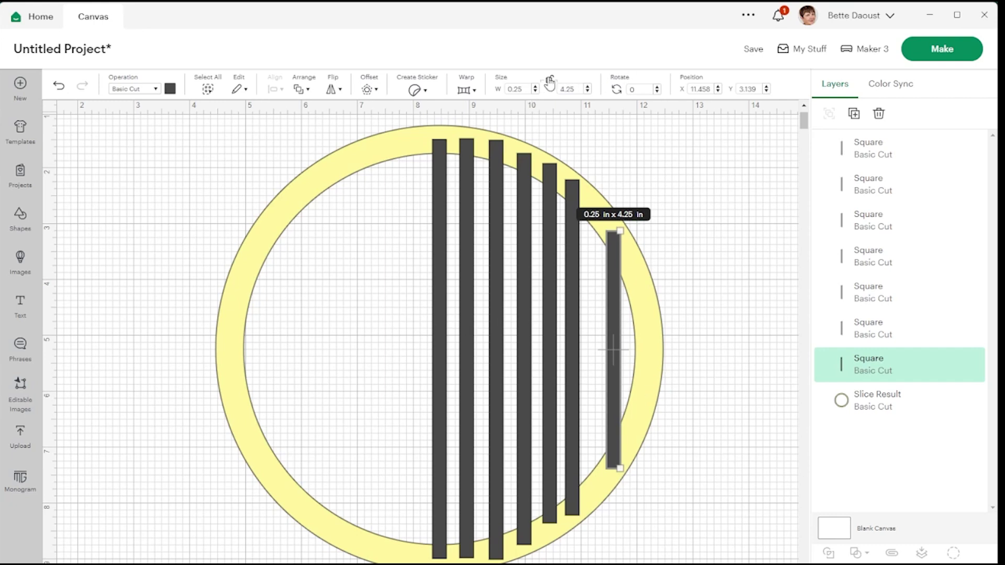
Hide the yellow ring layer so only the bars remain on the canvas.
{"action": "left_click", "coordinate": [631, 356]}
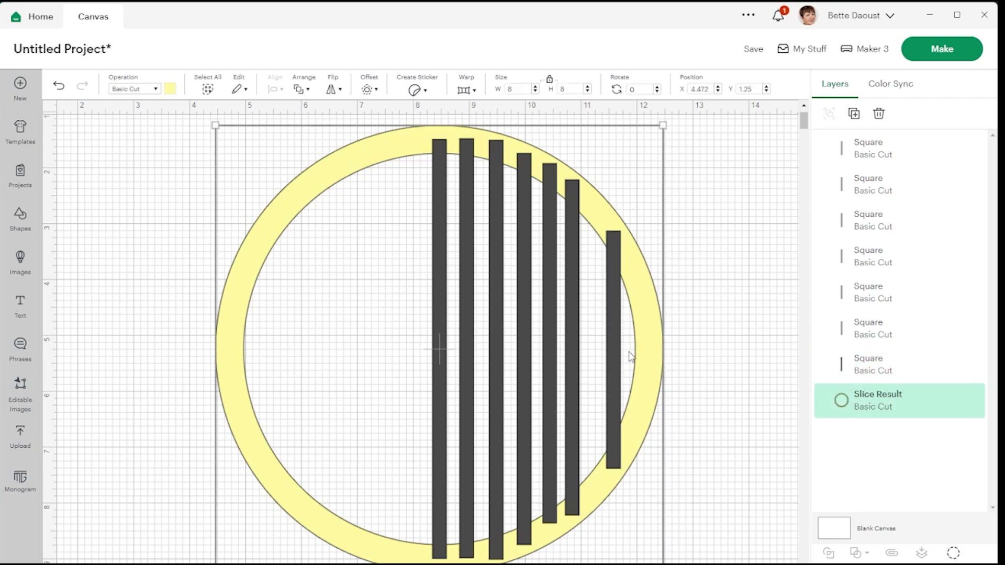
{"action": "left_click", "coordinate": [956, 402]}
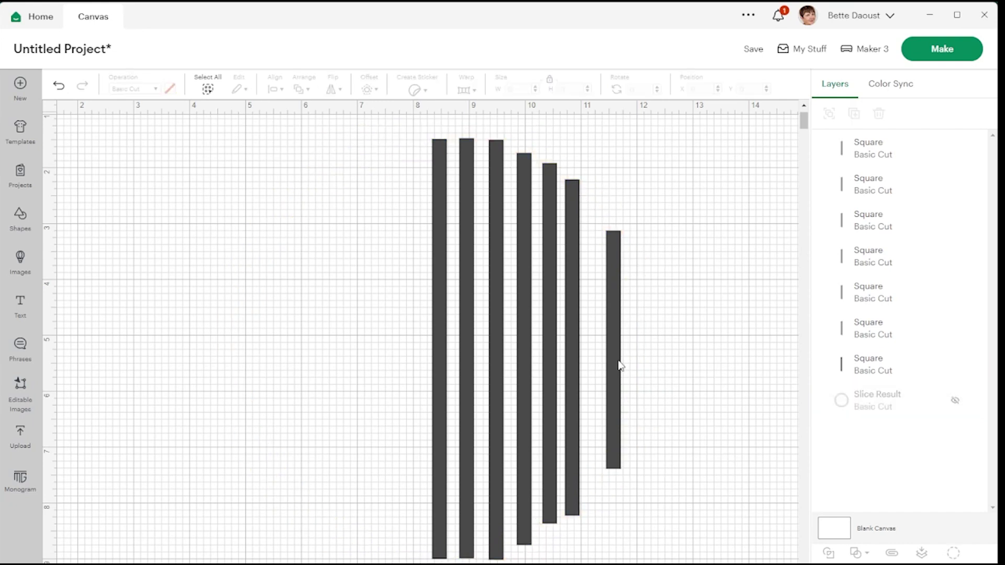
{"action": "left_click_drag", "start_coordinate": [645, 366], "coordinate": [452, 379]}
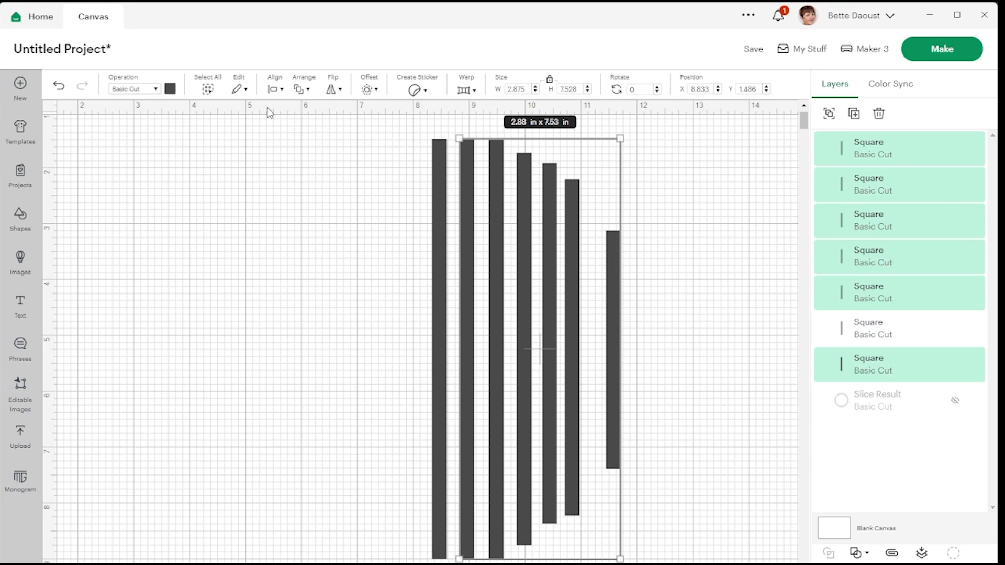
{"action": "left_click", "coordinate": [852, 115]}
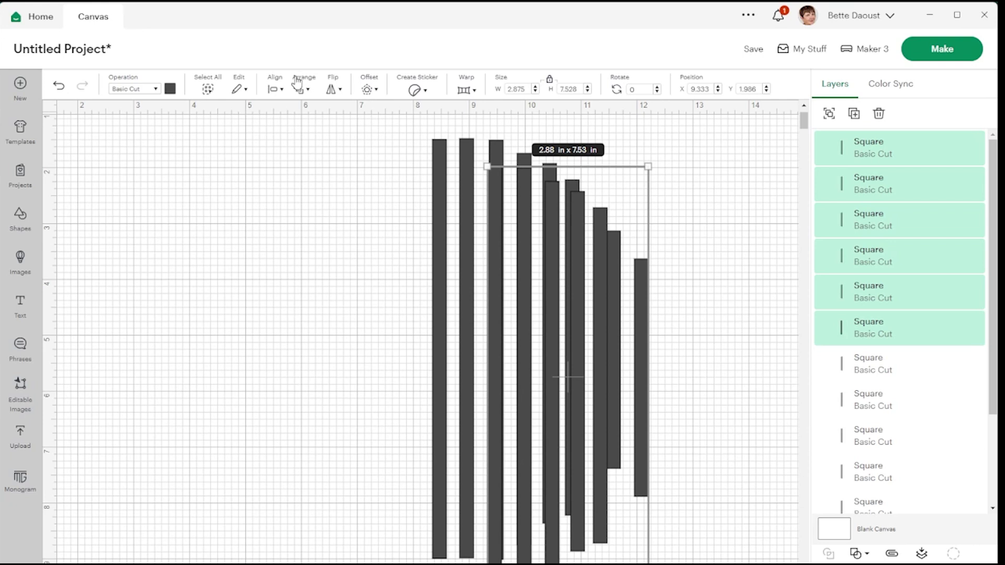
{"action": "left_click", "coordinate": [338, 90]}
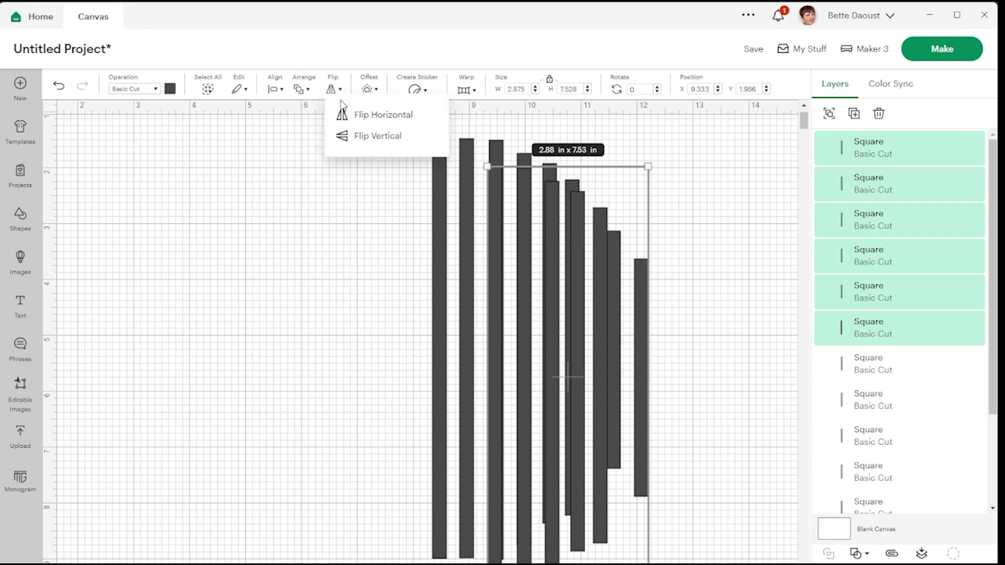
{"action": "left_click", "coordinate": [363, 125]}
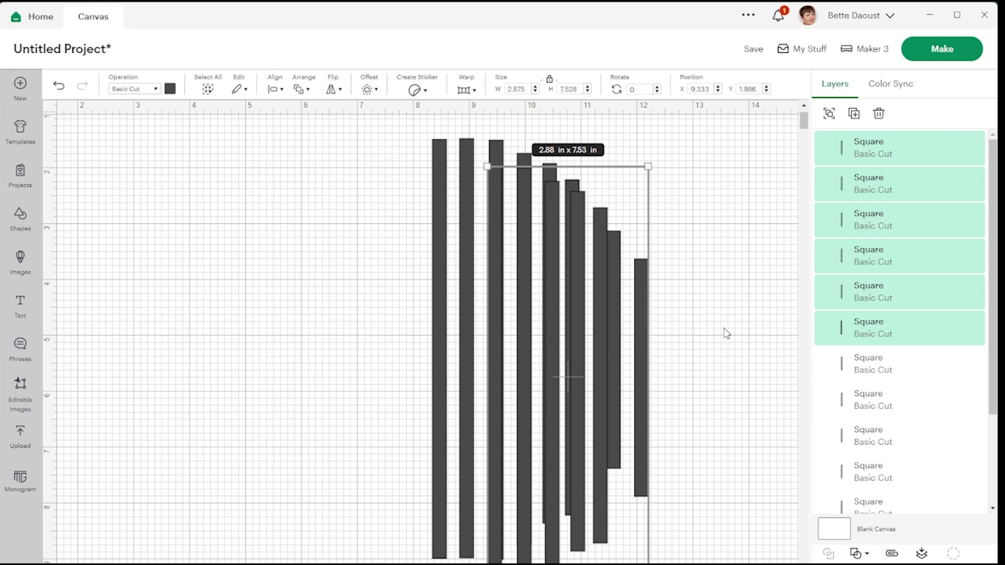
{"action": "left_click", "coordinate": [652, 341]}
{"action": "left_click", "coordinate": [647, 350]}
{"action": "mouse_move", "coordinate": [647, 350]}
{"action": "left_mouse_down"}
{"action": "mouse_move", "coordinate": [415, 359]}
{"action": "mouse_move", "coordinate": [652, 344]}
{"action": "left_mouse_up"}
{"action": "key", "text": "ctrl+z"}
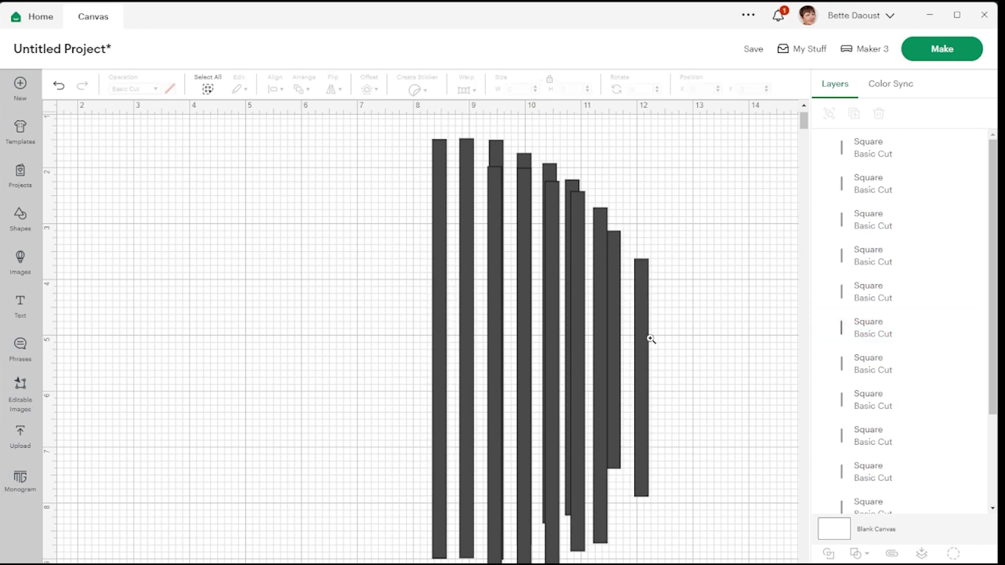
{"action": "key", "text": "ctrl+z"}
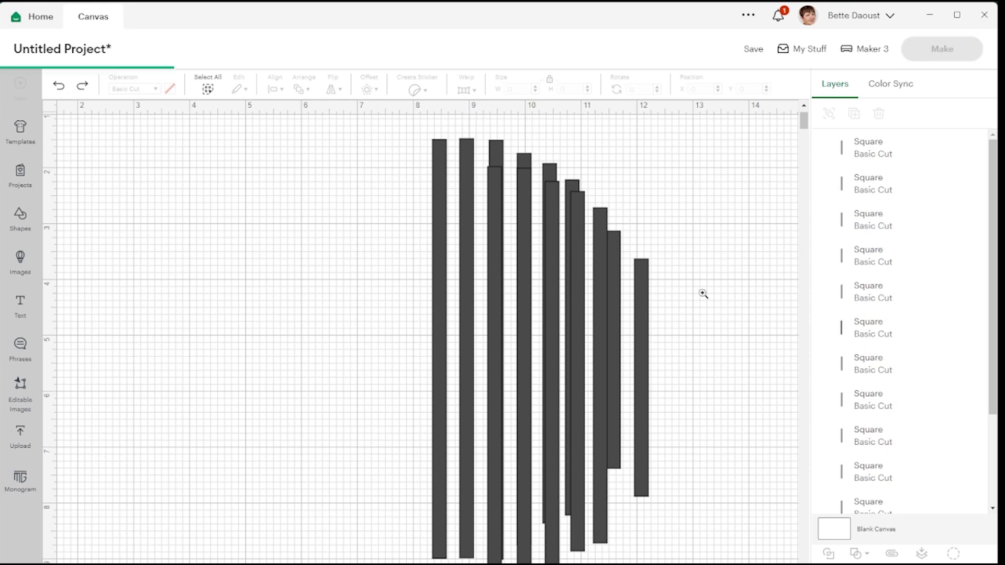
Group the six bars to the right of the center bar and duplicate the group.
{"action": "left_click_drag", "start_coordinate": [664, 346], "coordinate": [451, 435]}
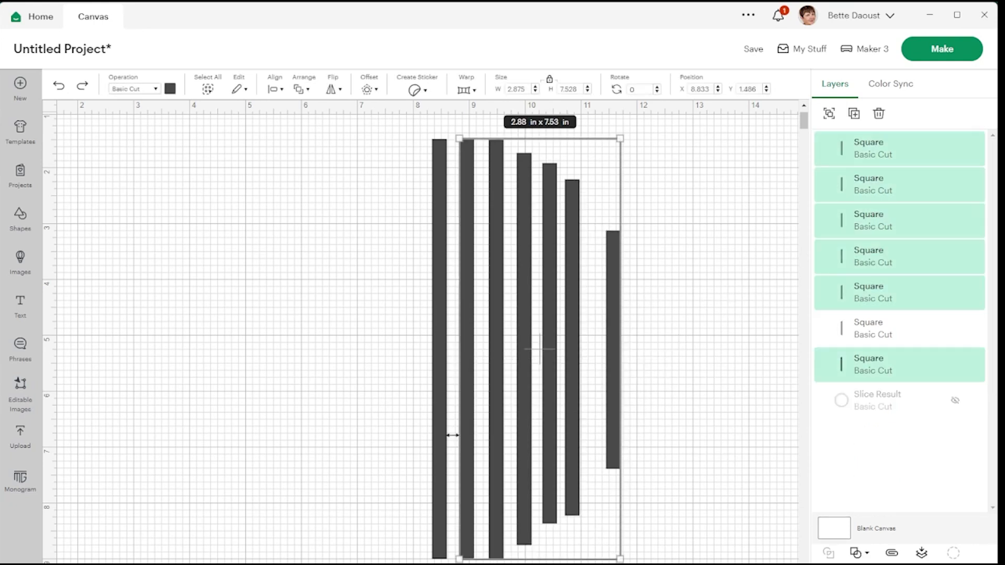
{"action": "left_click", "coordinate": [828, 113]}
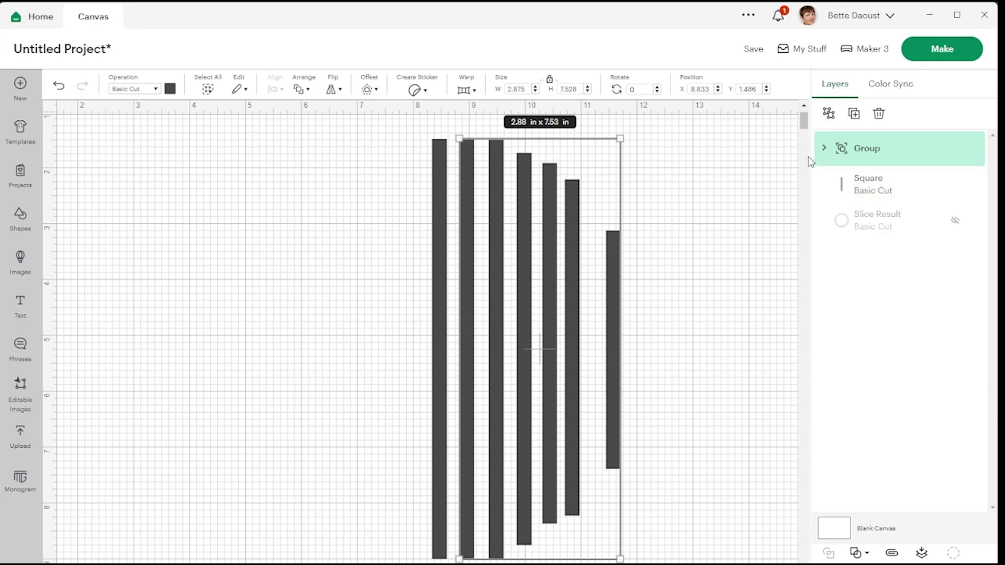
{"action": "left_click", "coordinate": [854, 113]}
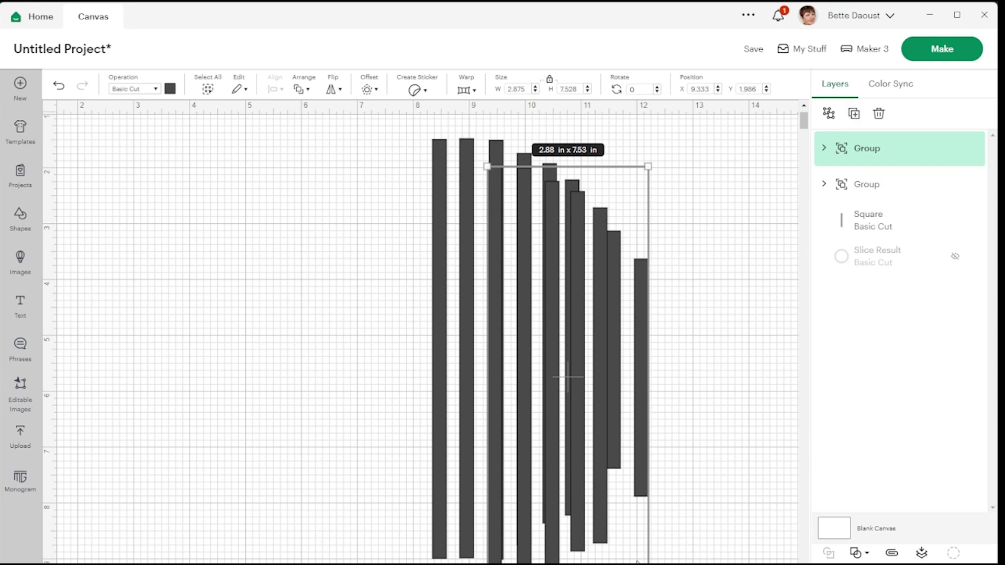
Flip the duplicate group horizontally and place it to the left of the center bar, level with the original bars.
{"action": "left_click_drag", "start_coordinate": [635, 563], "coordinate": [374, 538]}
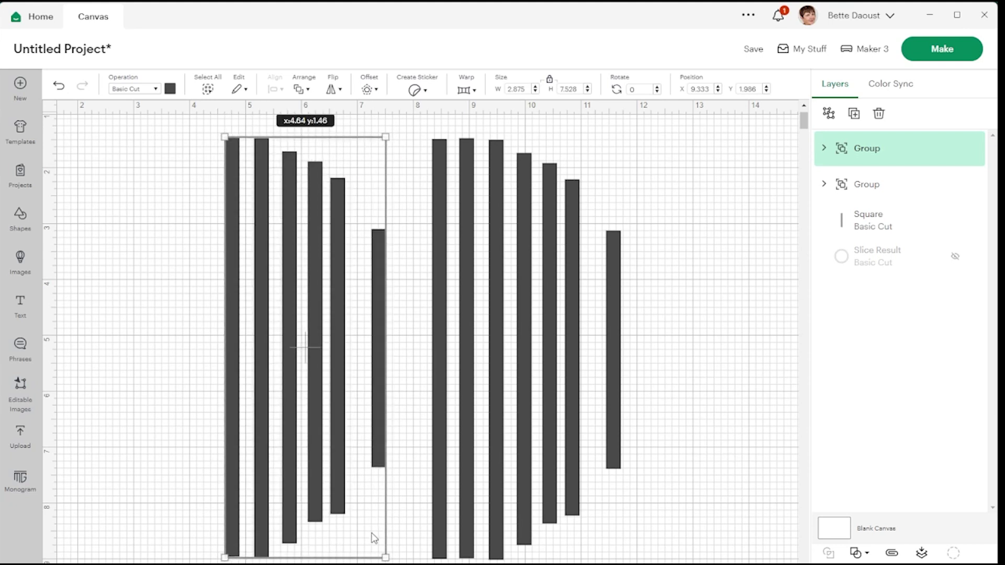
{"action": "left_click", "coordinate": [332, 90]}
{"action": "left_click", "coordinate": [366, 117]}
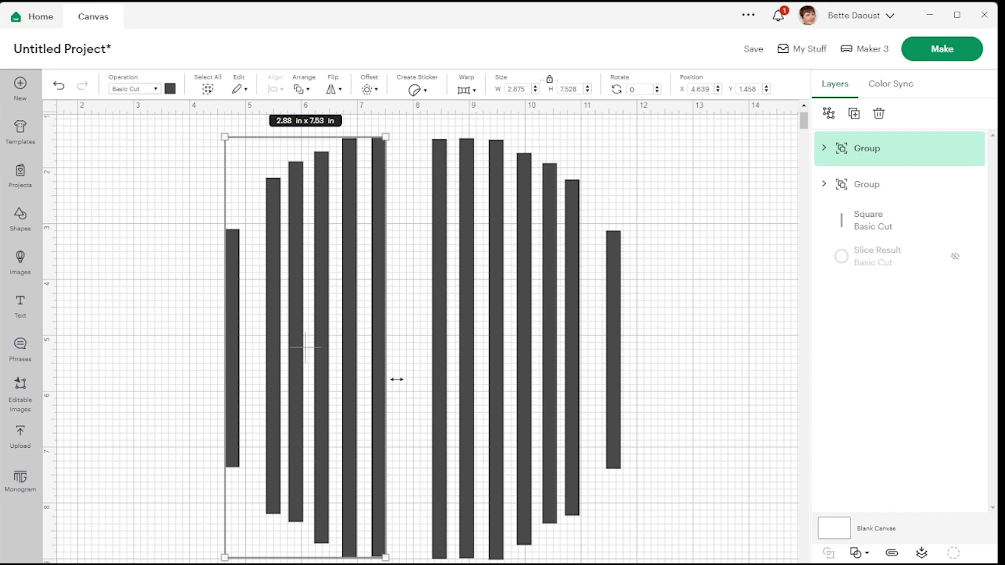
{"action": "left_click_drag", "start_coordinate": [245, 531], "coordinate": [274, 533]}
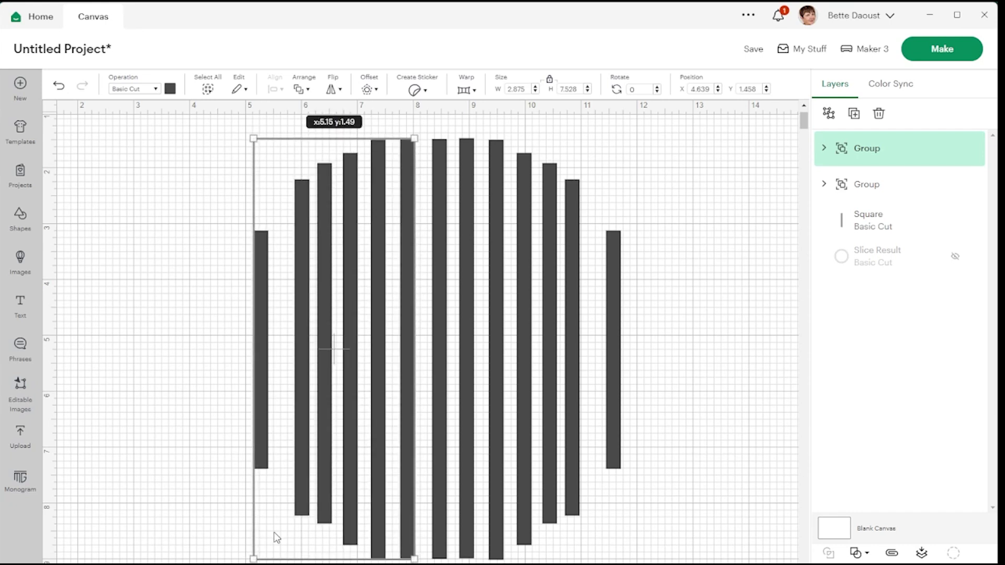
{"action": "left_click_drag", "start_coordinate": [277, 537], "coordinate": [276, 537]}
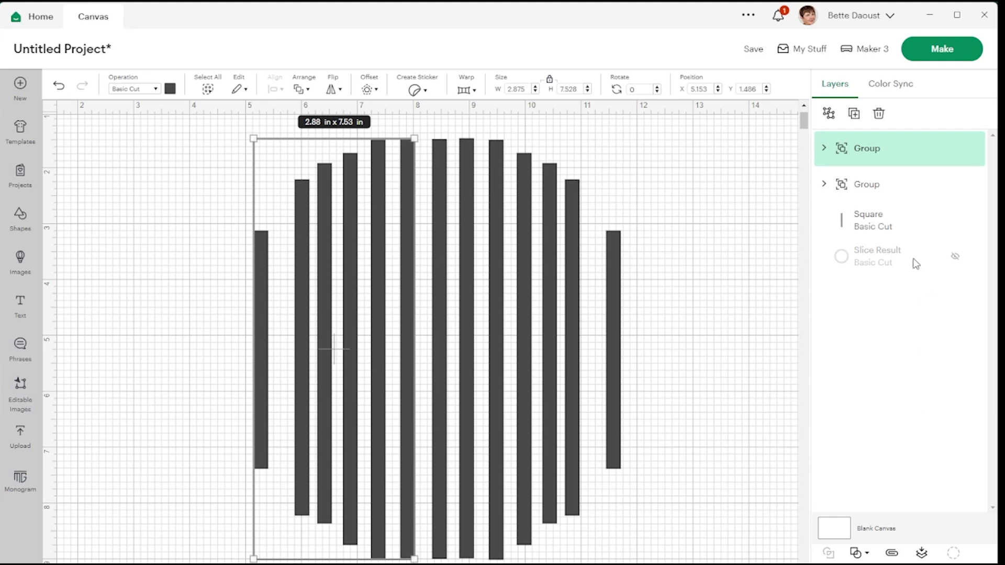
Show the yellow ring again and nudge the flipped bar group slightly toward the center bar to even out the spacing.
{"action": "left_click", "coordinate": [956, 258]}
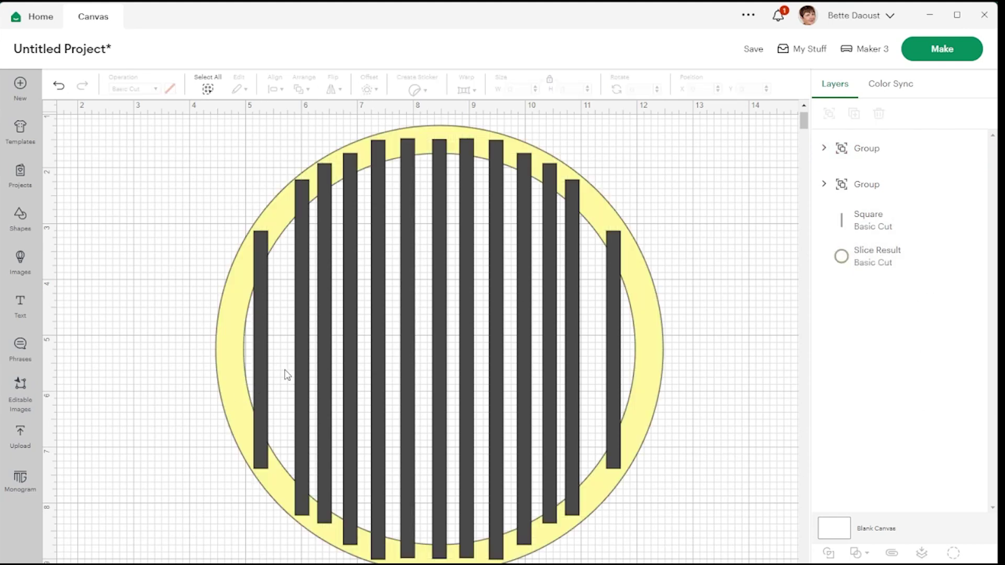
{"action": "left_click_drag", "start_coordinate": [264, 410], "coordinate": [271, 402]}
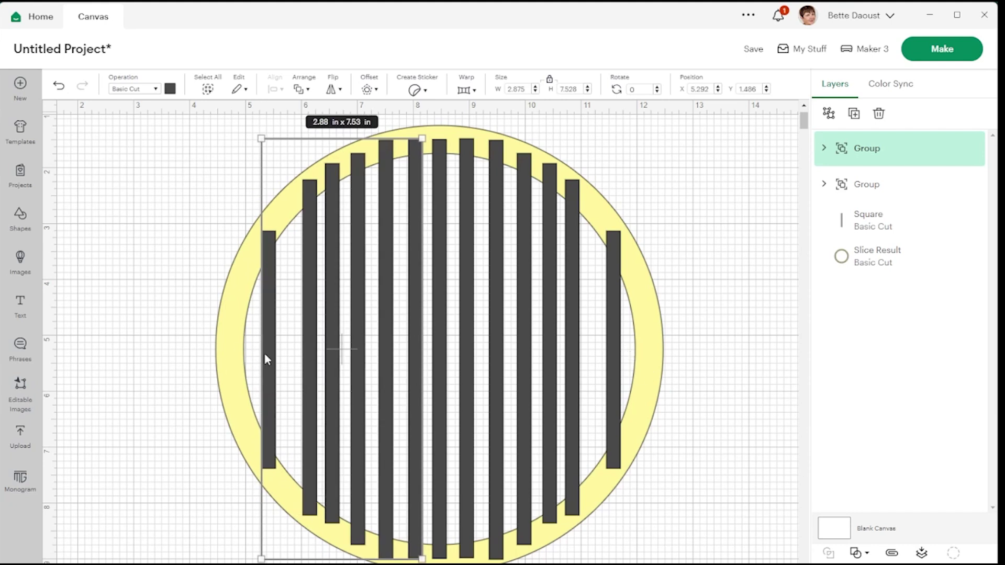
{"action": "left_click_drag", "start_coordinate": [274, 376], "coordinate": [271, 375]}
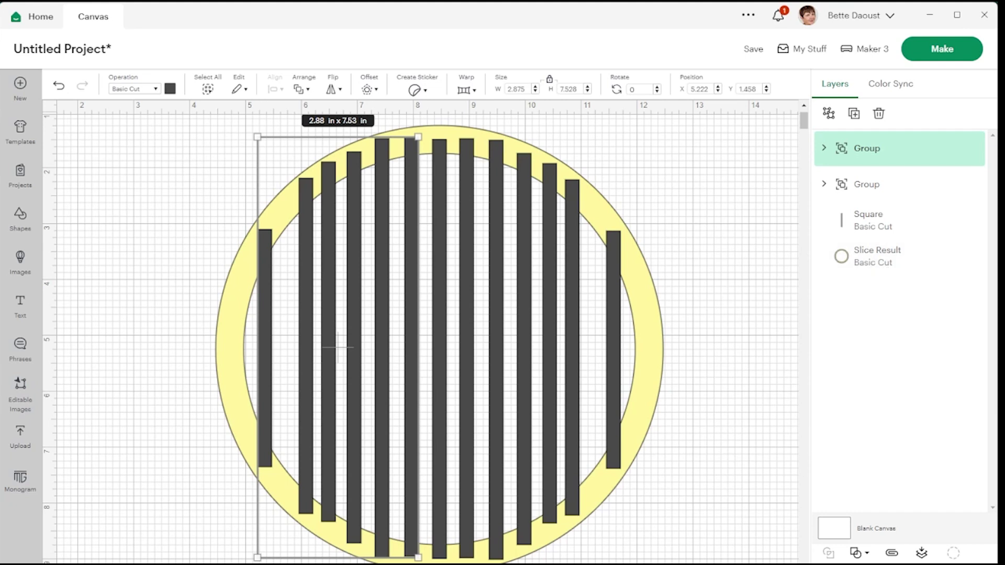
Hide the yellow ring and group both bar groups together with the center bar.
{"action": "left_click", "coordinate": [954, 260]}
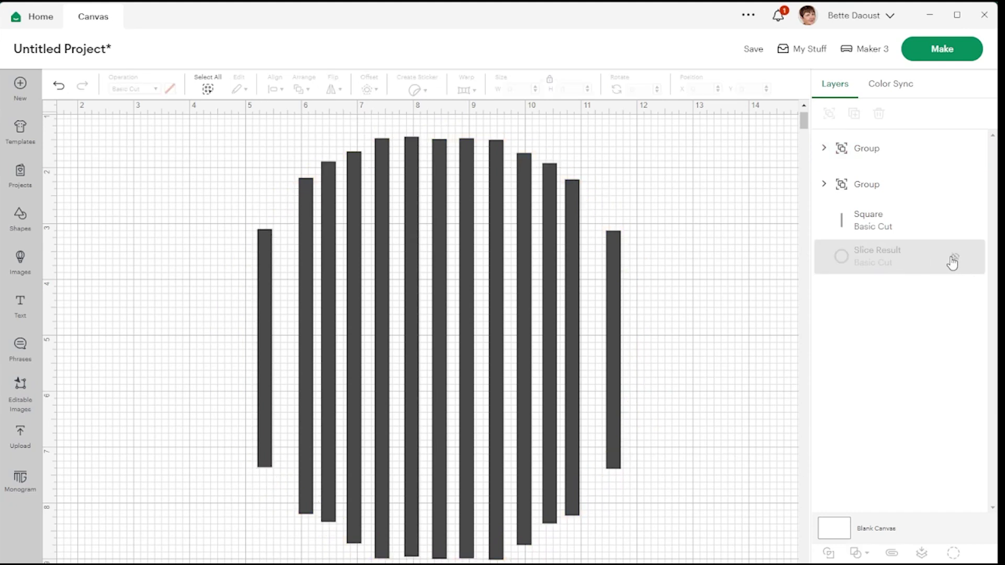
{"action": "left_click_drag", "start_coordinate": [710, 361], "coordinate": [104, 384]}
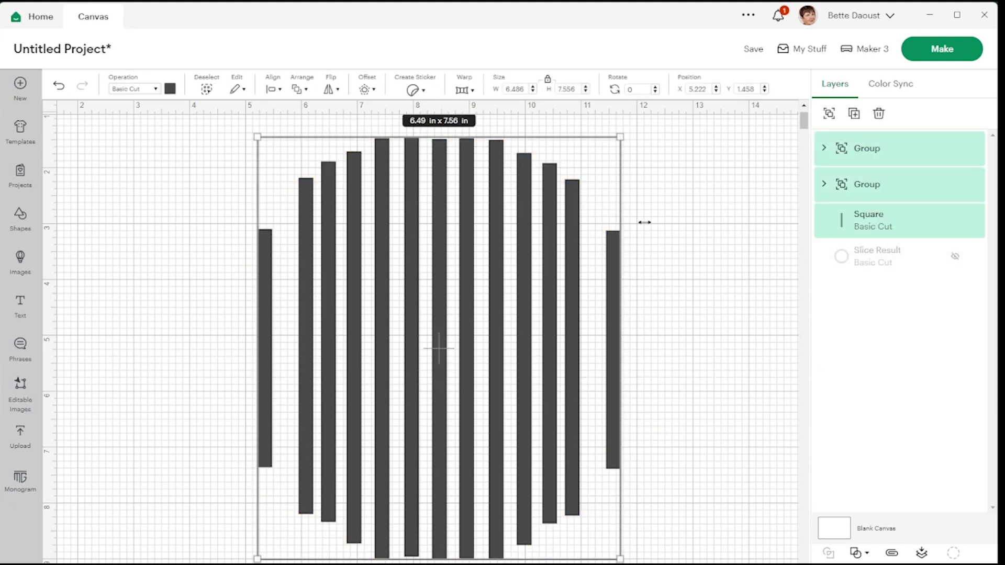
{"action": "left_click", "coordinate": [829, 114]}
{"action": "left_click", "coordinate": [831, 116]}
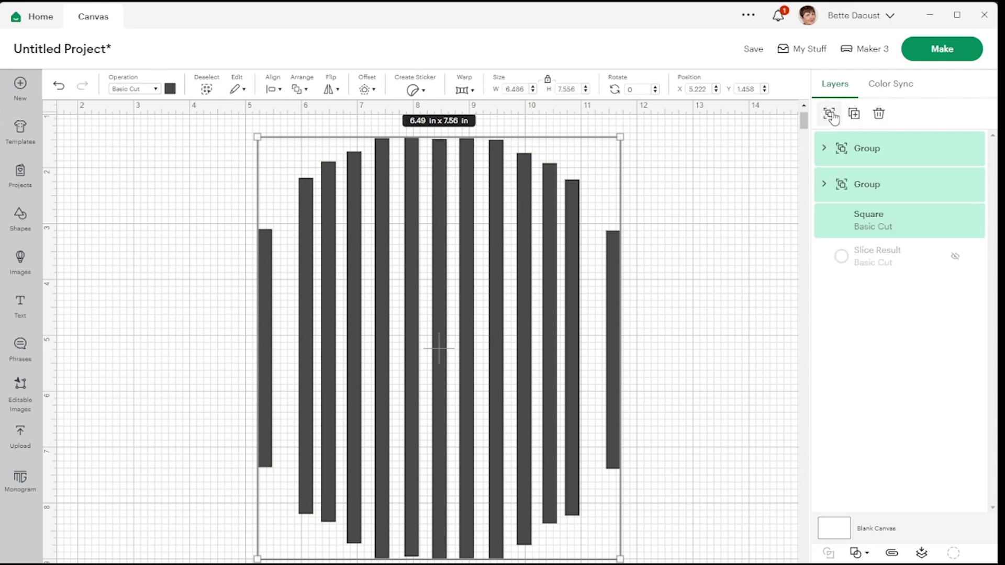
Ungroup both bar groups and distribute all thirteen individual bars evenly with Distribute Horizontally.
{"action": "left_click", "coordinate": [850, 194]}
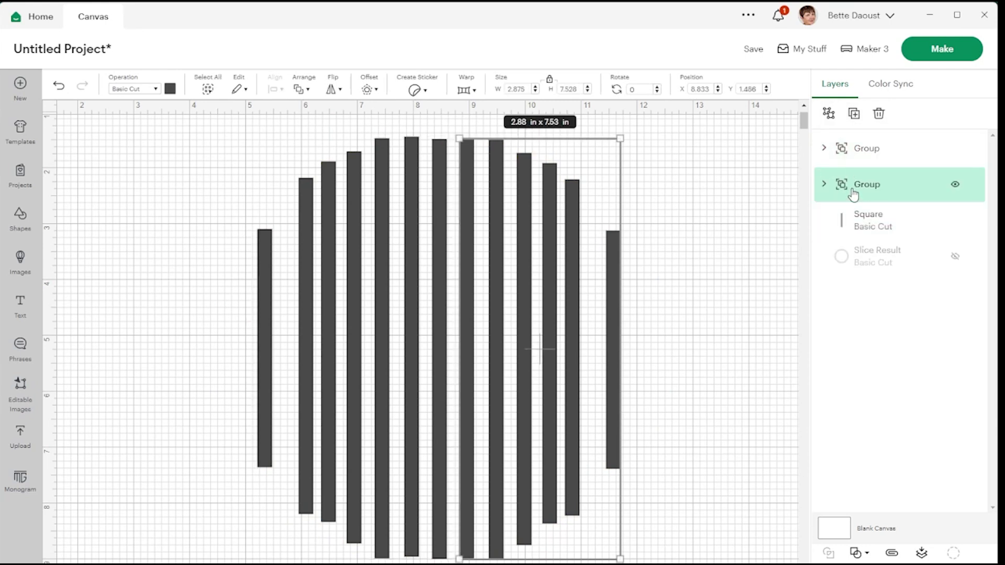
{"action": "left_click", "coordinate": [829, 113]}
{"action": "left_click", "coordinate": [843, 151]}
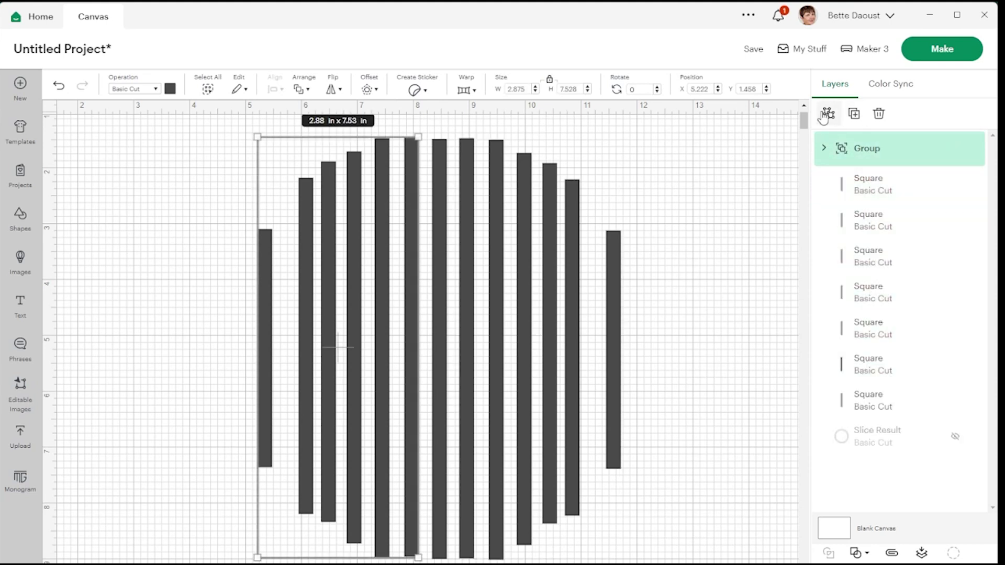
{"action": "left_click", "coordinate": [827, 121]}
{"action": "left_click_drag", "start_coordinate": [699, 380], "coordinate": [118, 448]}
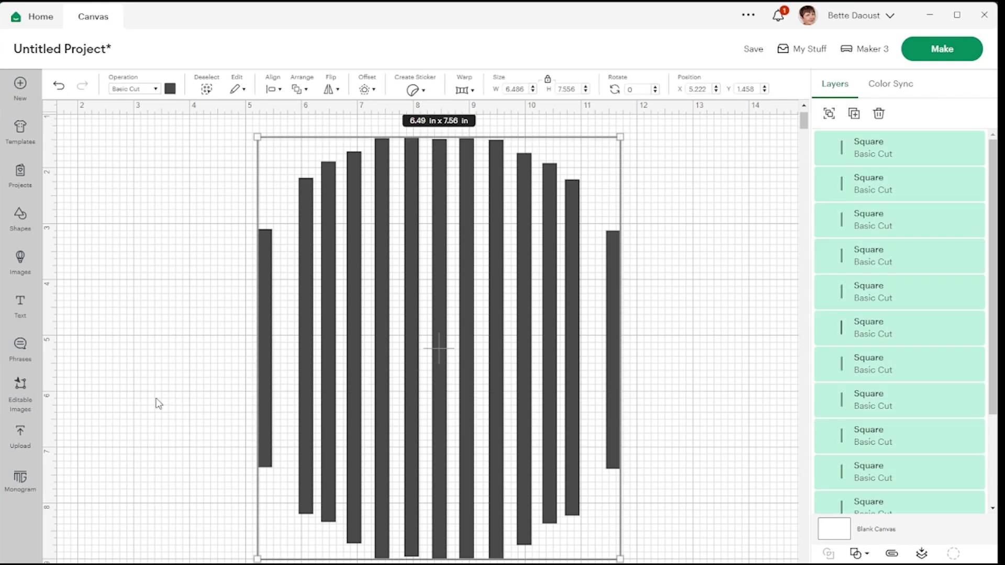
{"action": "left_click", "coordinate": [275, 91]}
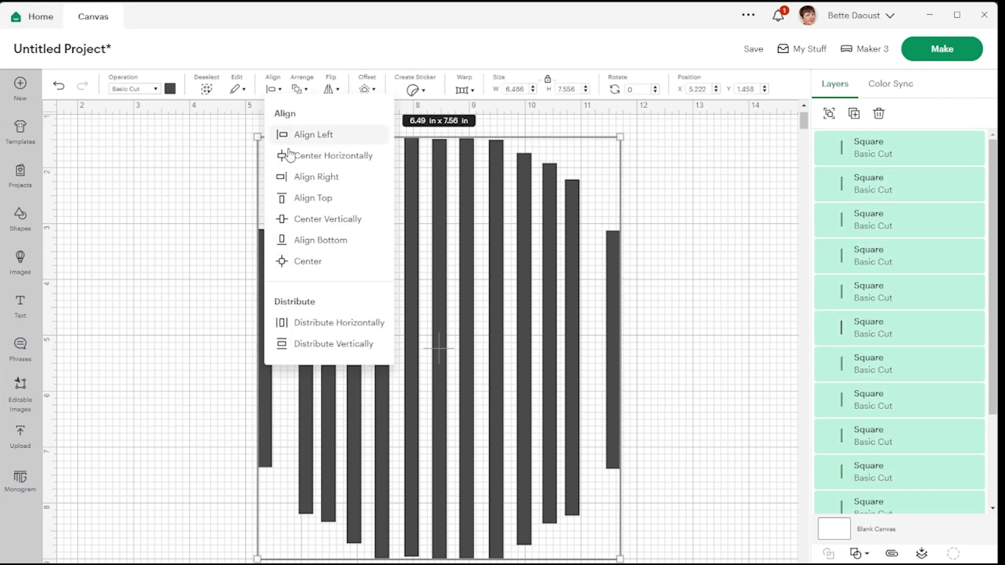
{"action": "left_click", "coordinate": [303, 329]}
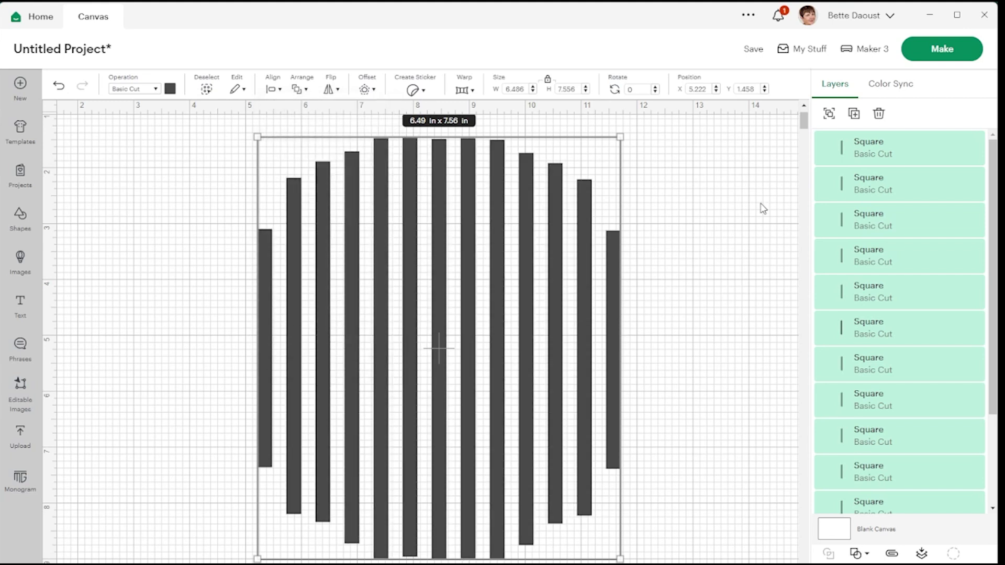
{"action": "left_click", "coordinate": [829, 115]}
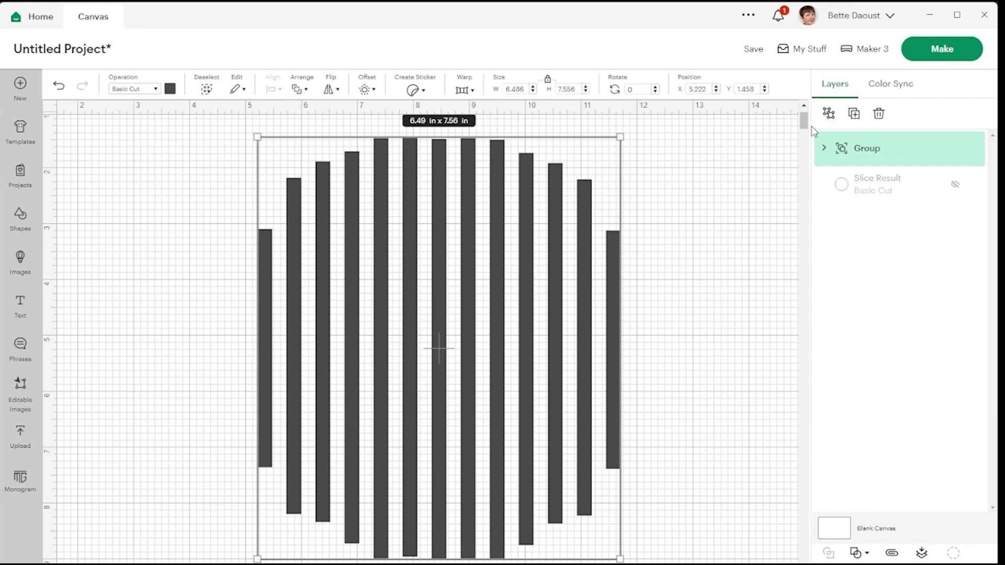
{"action": "left_click", "coordinate": [831, 114]}
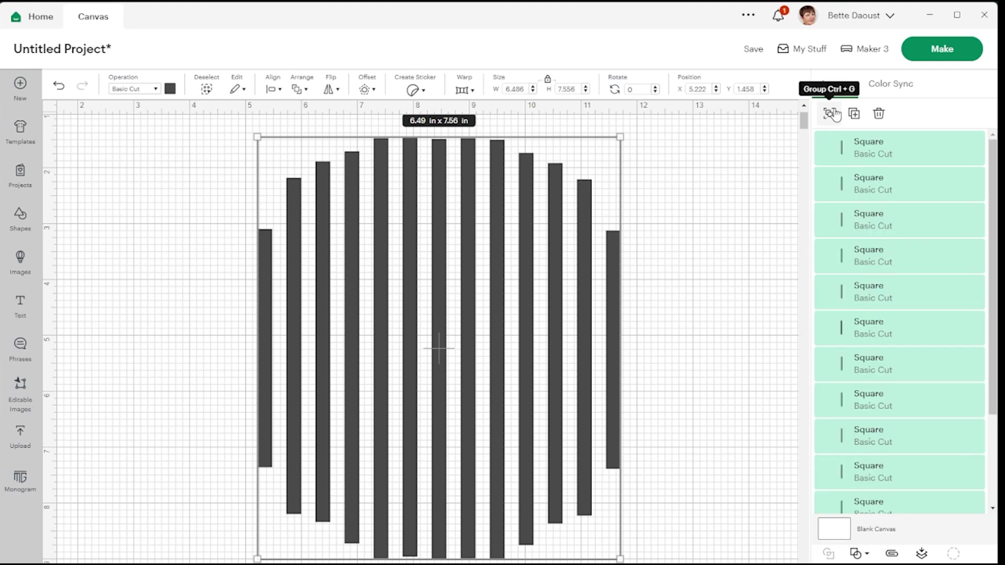
{"action": "scroll", "coordinate": [818, 398], "scroll_direction": "down", "scroll_amount": 2}
{"action": "scroll", "coordinate": [820, 398], "scroll_direction": "up", "scroll_amount": 2}
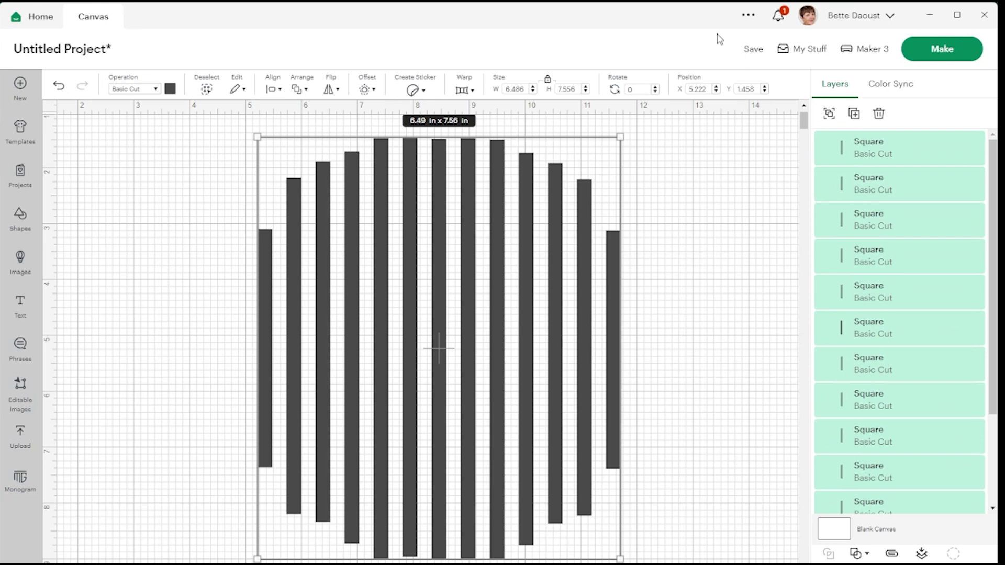
Group all the evenly spaced bars and make a duplicate of the group rotated 90 degrees.
{"action": "left_click", "coordinate": [831, 115]}
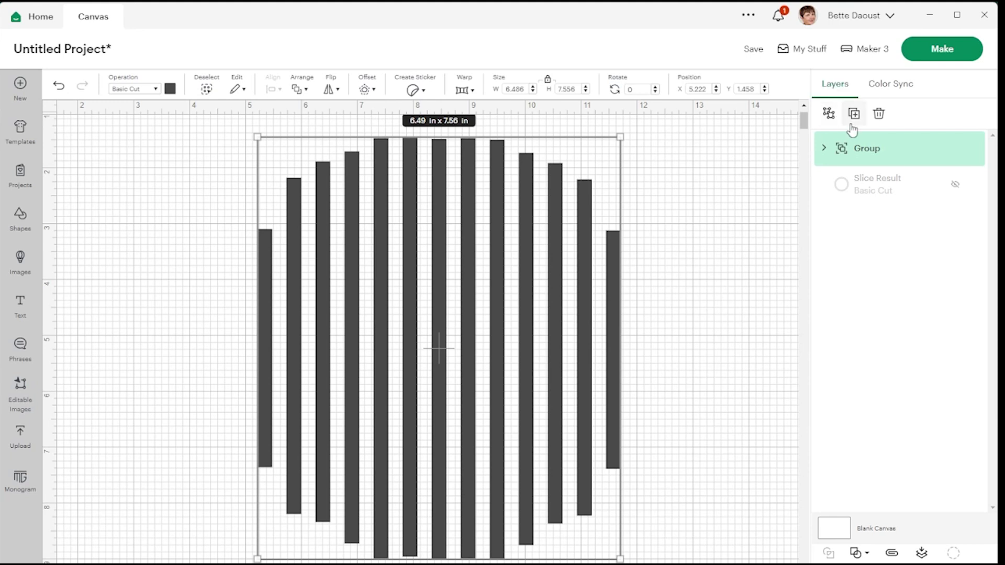
{"action": "left_click", "coordinate": [854, 114]}
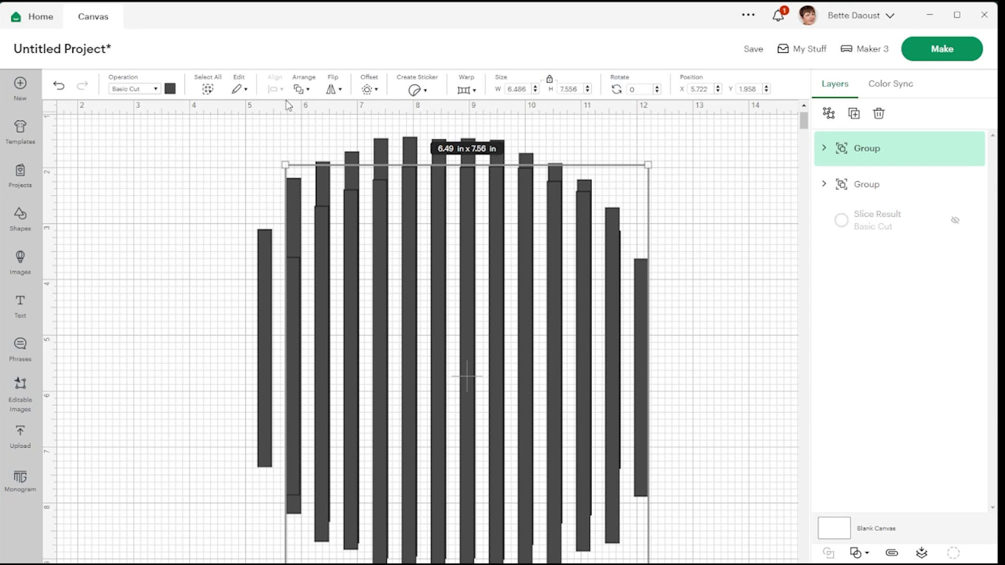
{"action": "left_click", "coordinate": [635, 90]}
{"action": "key", "text": "Return"}
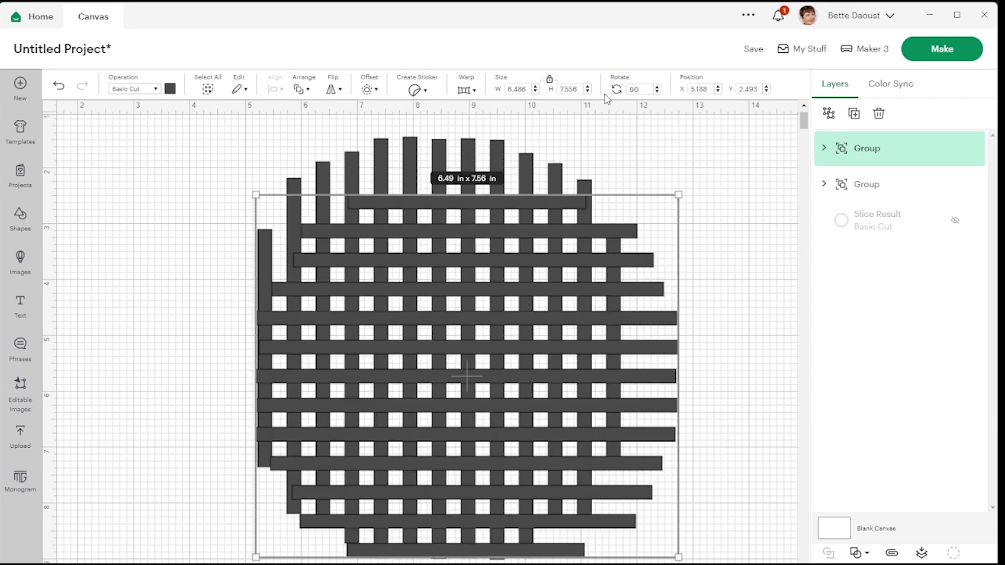
{"action": "left_click", "coordinate": [151, 189]}
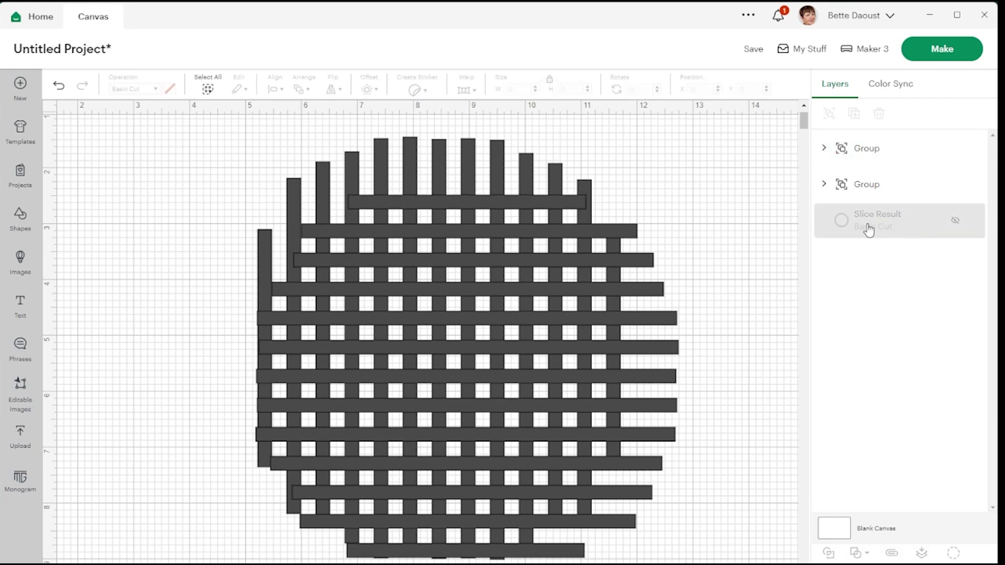
Show the yellow ring again and align it and both bar groups to a common center.
{"action": "left_click", "coordinate": [956, 222]}
{"action": "left_click_drag", "start_coordinate": [78, 137], "coordinate": [759, 558]}
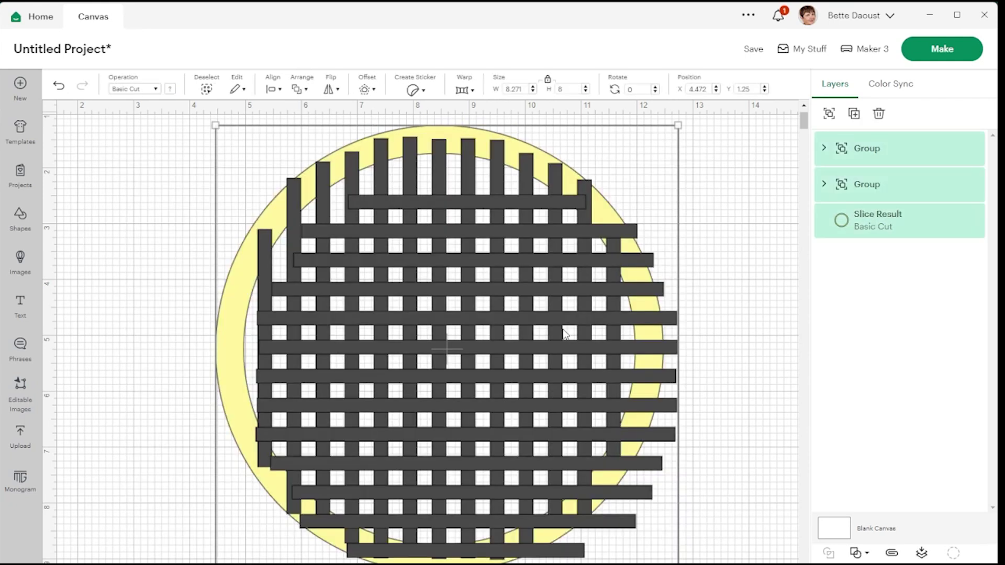
{"action": "left_click", "coordinate": [273, 89]}
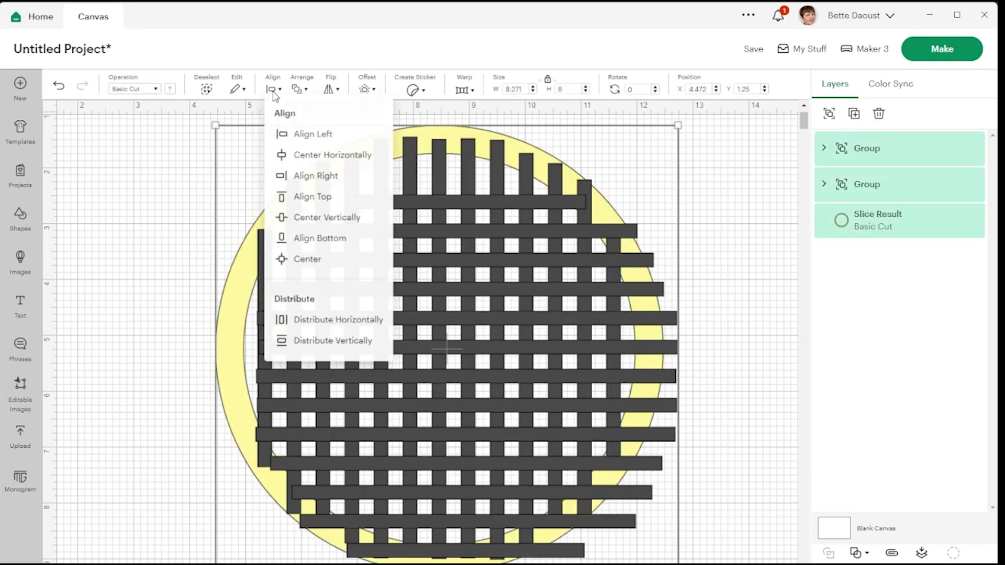
{"action": "left_click", "coordinate": [301, 261]}
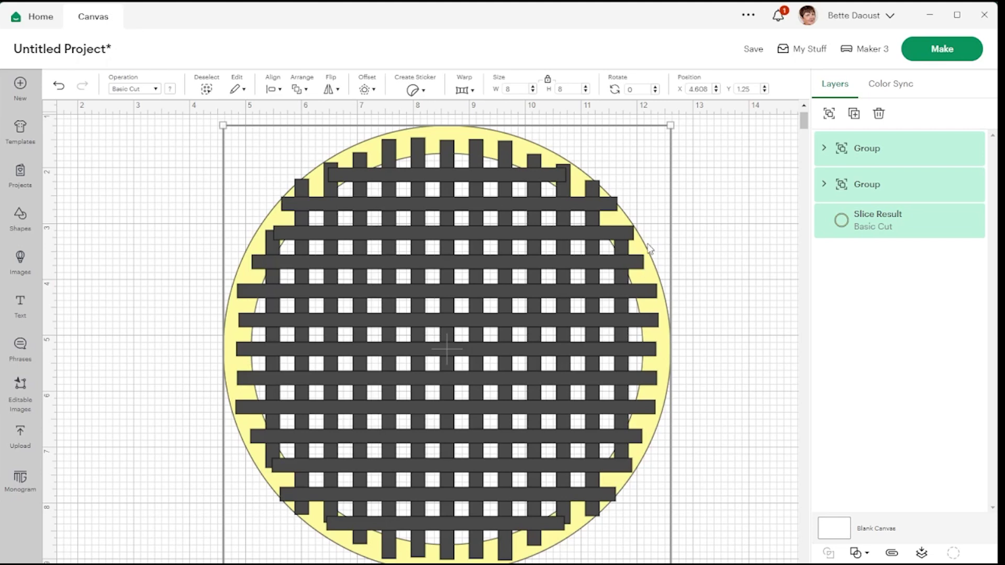
Enlarge the yellow ring to about 8.12 in and center it with both bar groups again.
{"action": "left_click", "coordinate": [838, 230]}
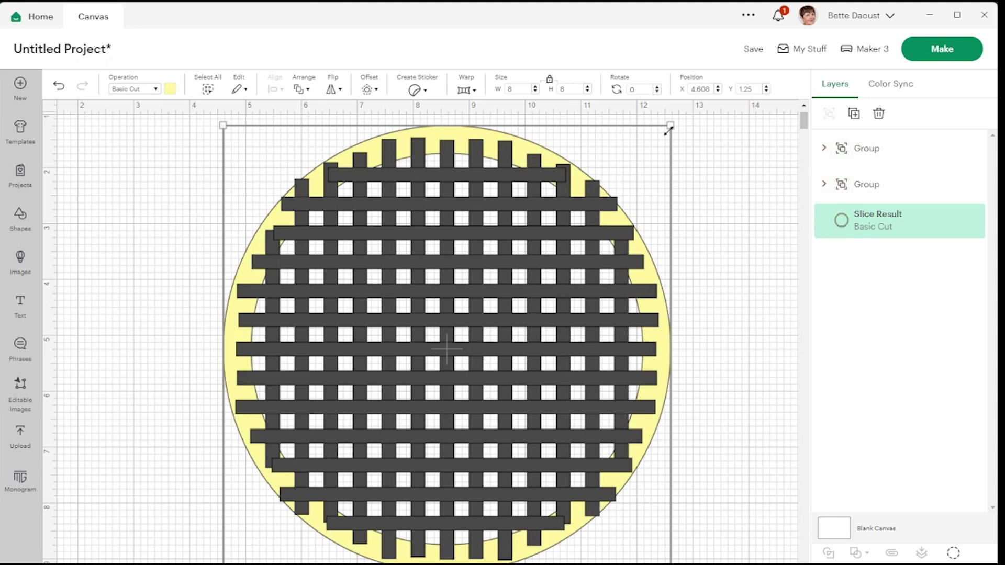
{"action": "left_click_drag", "start_coordinate": [667, 126], "coordinate": [678, 118]}
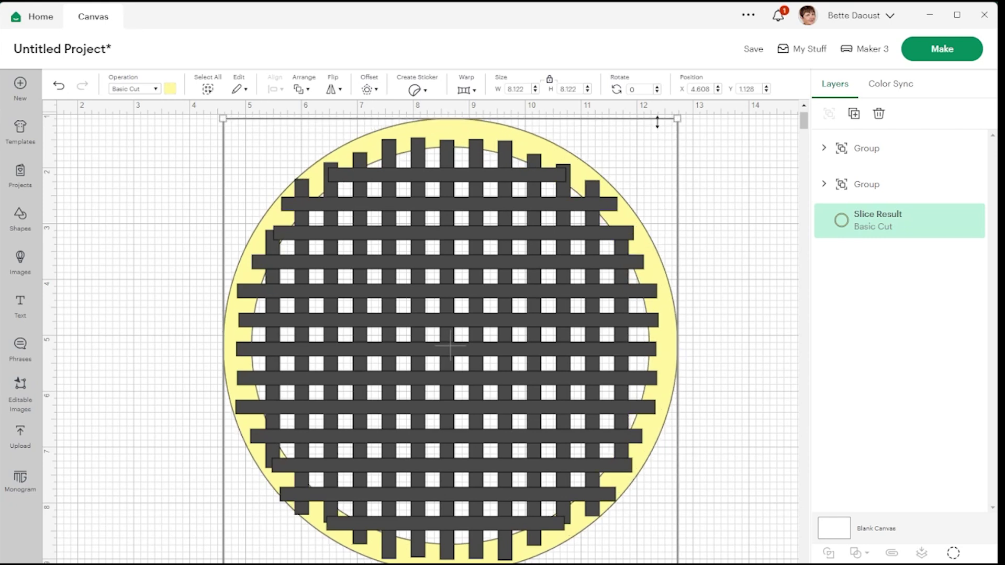
{"action": "left_click_drag", "start_coordinate": [96, 165], "coordinate": [799, 560]}
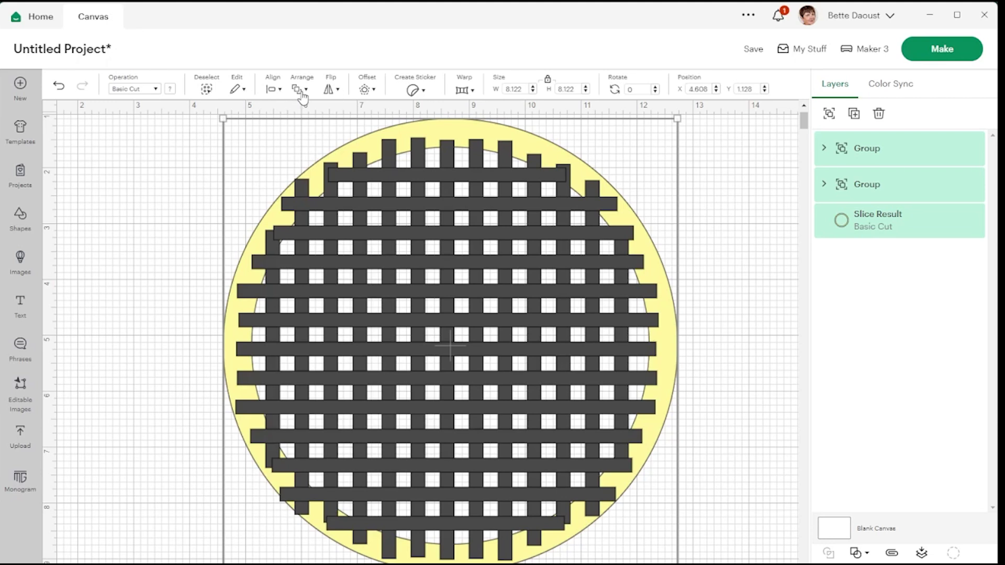
{"action": "left_click", "coordinate": [280, 91]}
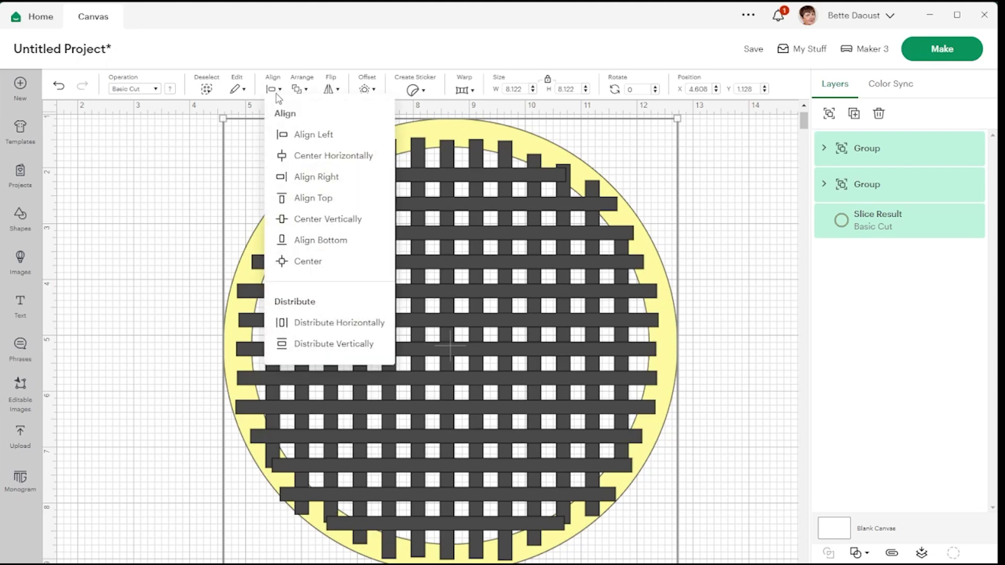
{"action": "left_click", "coordinate": [303, 260]}
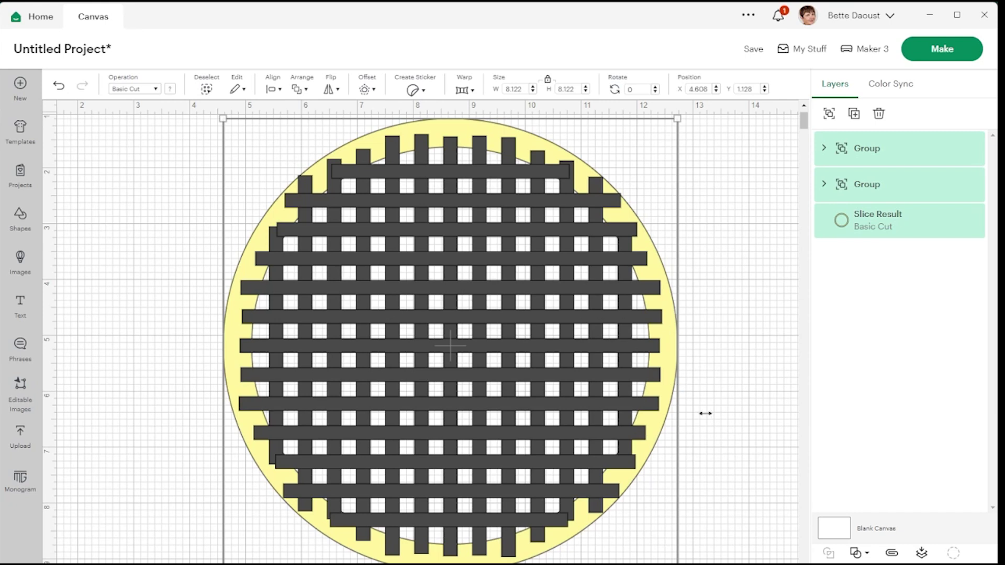
Weld the ring and both bar groups into one shape and rotate it 45 degrees.
{"action": "left_click", "coordinate": [855, 553]}
{"action": "left_click", "coordinate": [875, 428]}
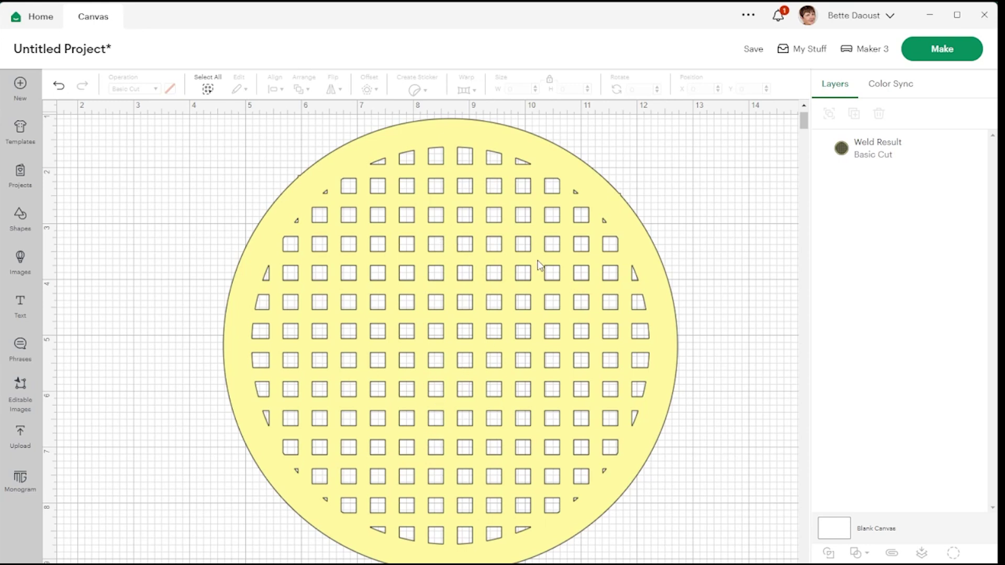
{"action": "left_click", "coordinate": [550, 255]}
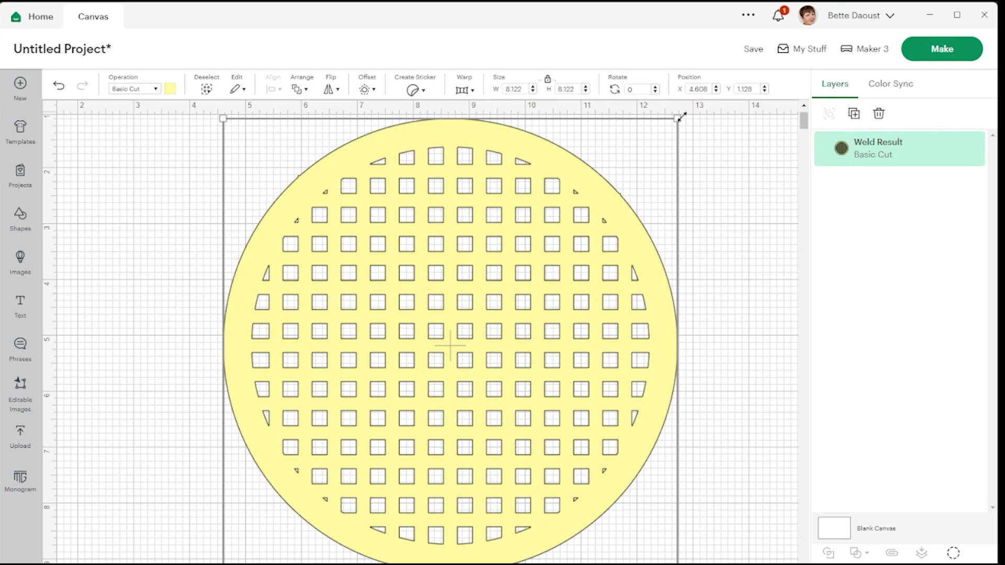
{"action": "left_click", "coordinate": [640, 92]}
{"action": "key", "text": "Return"}
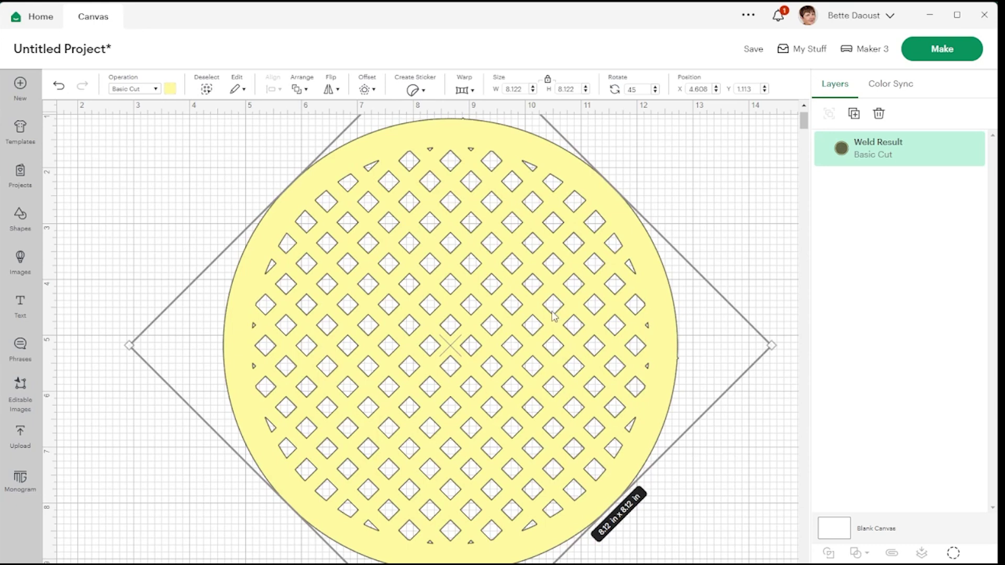